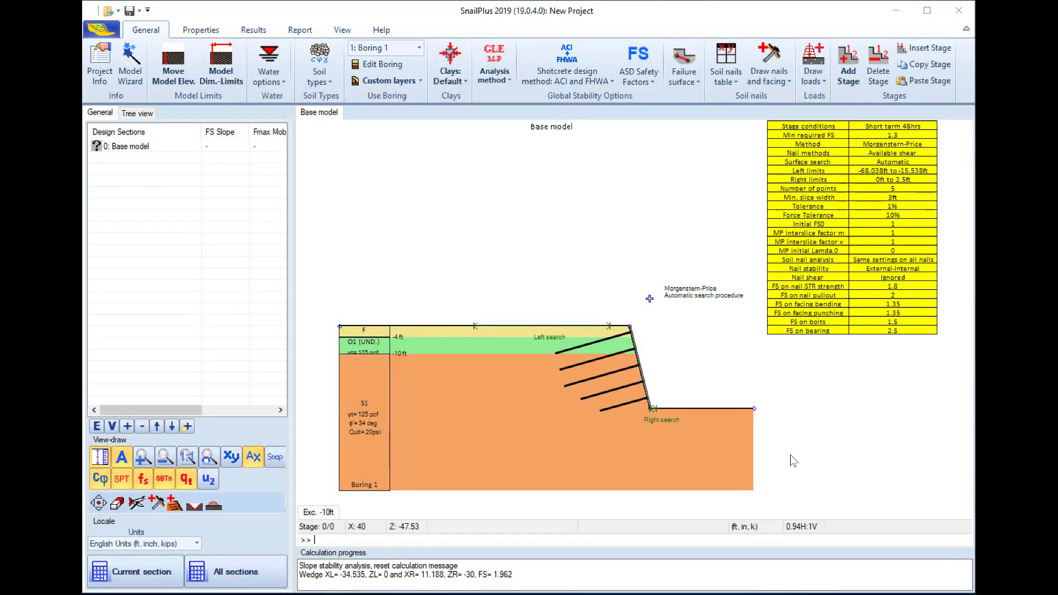
# Step: Rebuild the wall in the Model Wizard with all intermediate construction stages, keeping the PL8x8x1.25 head plate
pyautogui.click(131, 61)
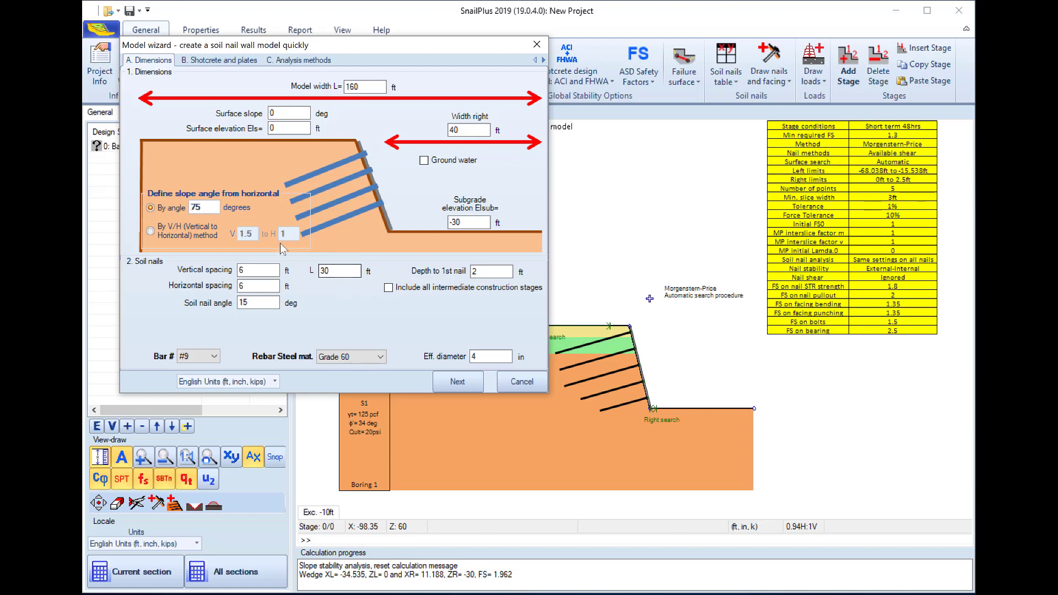
pyautogui.click(408, 292)
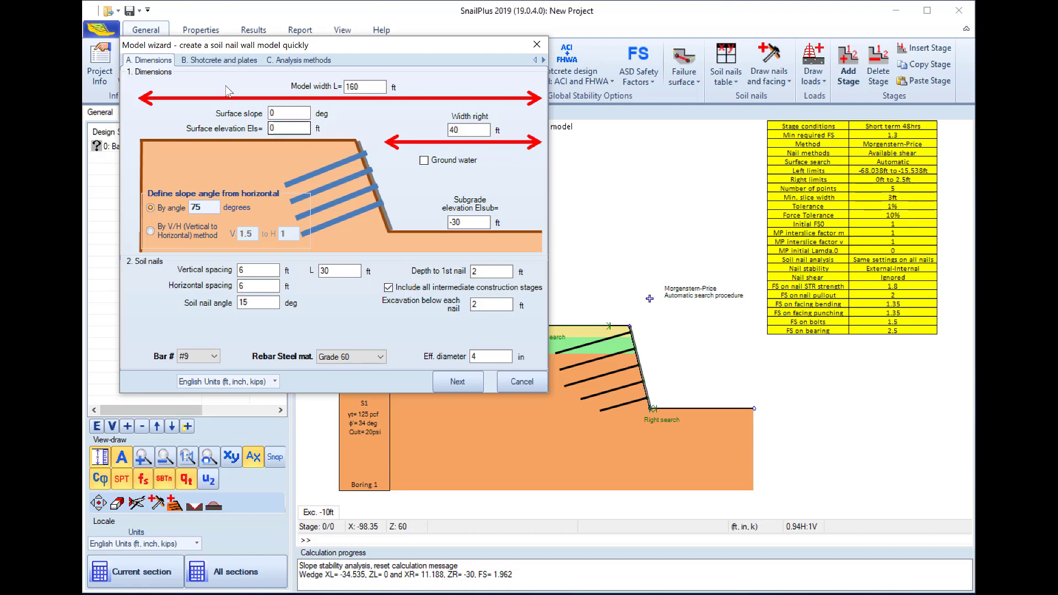
pyautogui.click(201, 65)
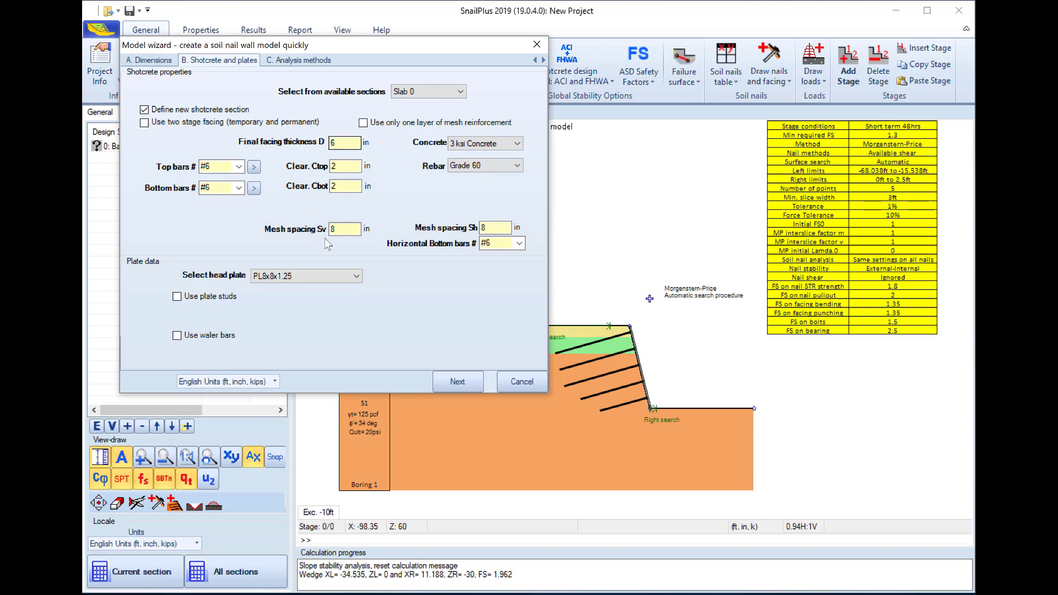
pyautogui.click(332, 274)
pyautogui.click(330, 280)
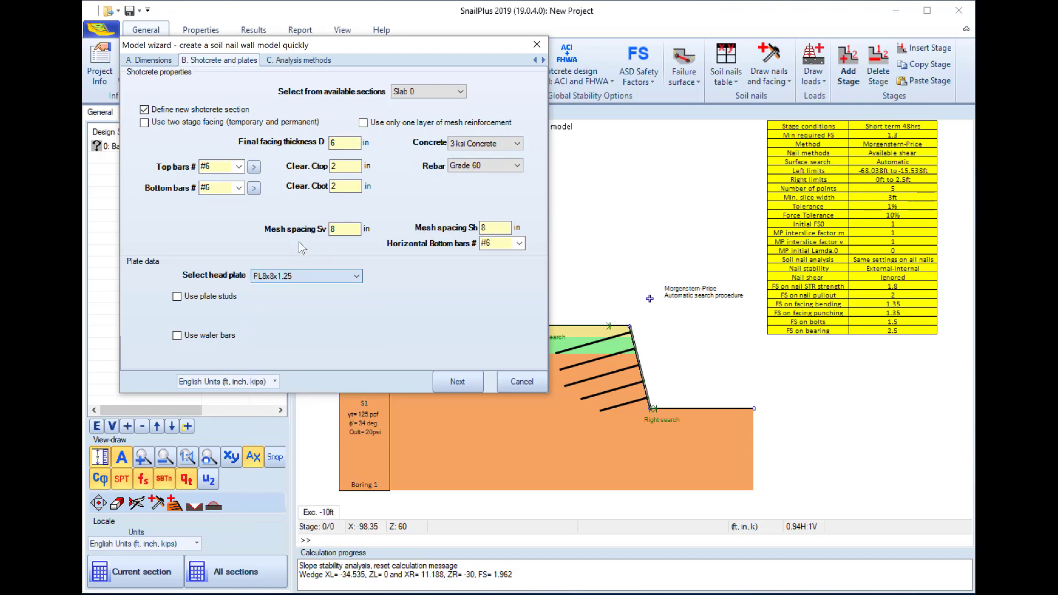
pyautogui.click(291, 61)
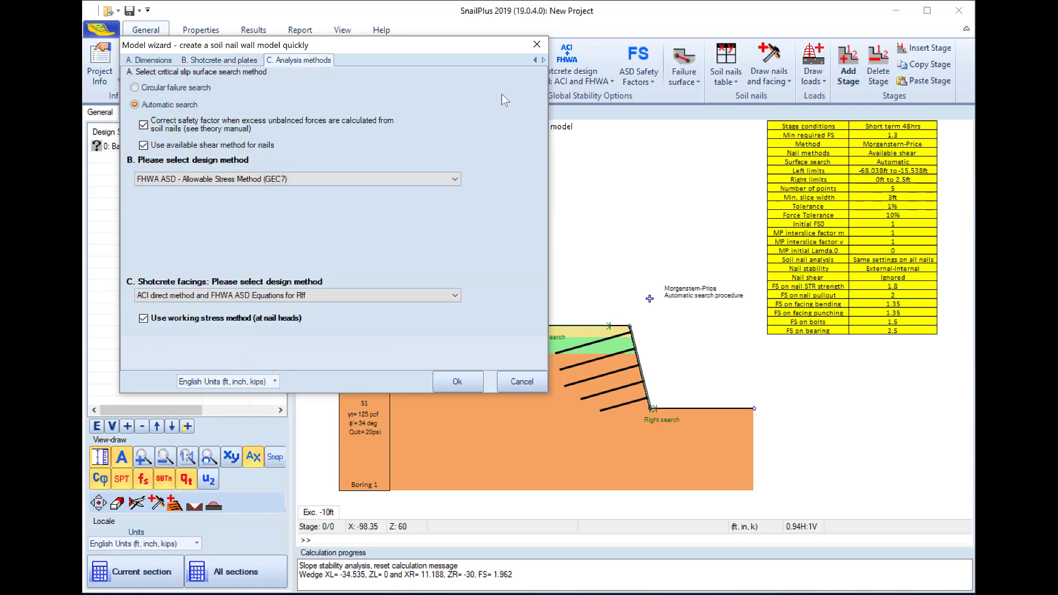
pyautogui.click(455, 385)
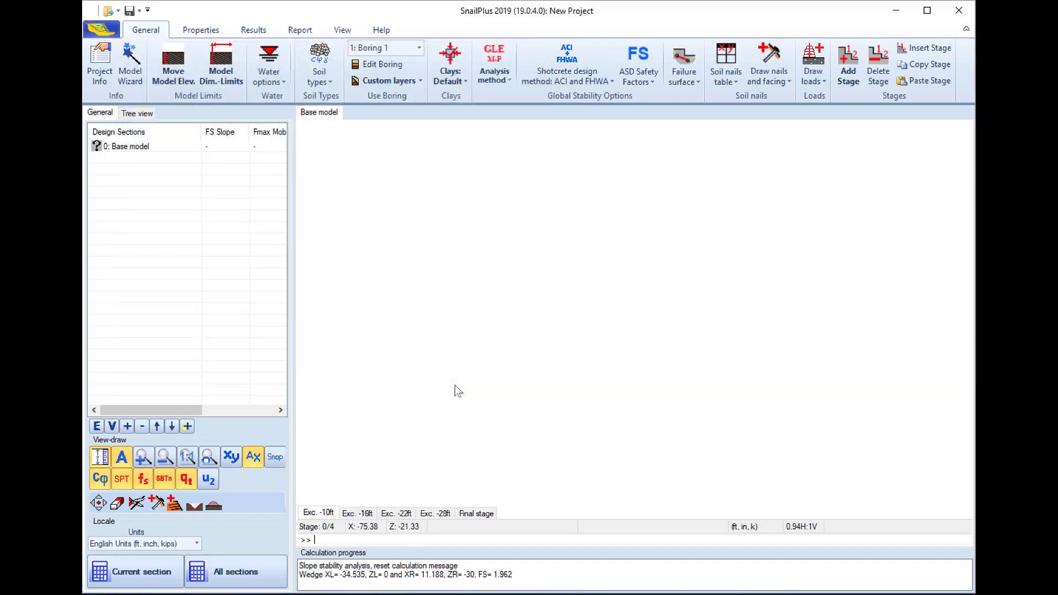
# Step: Step through the Exc. -16ft, -22ft and -28ft stages, ending back on the Final stage
pyautogui.click(361, 513)
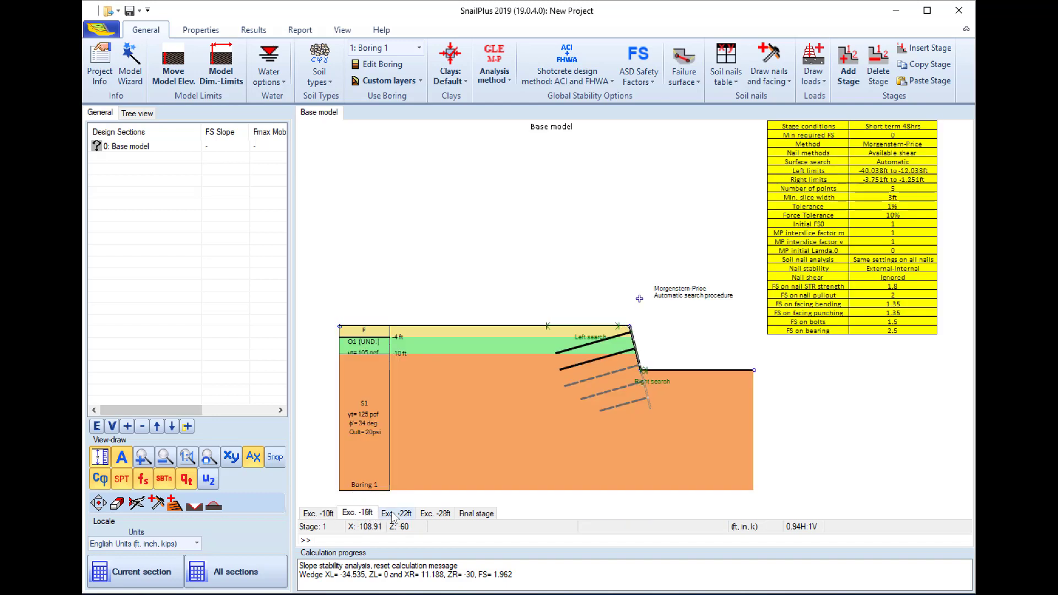
pyautogui.click(393, 514)
pyautogui.click(432, 512)
pyautogui.click(477, 514)
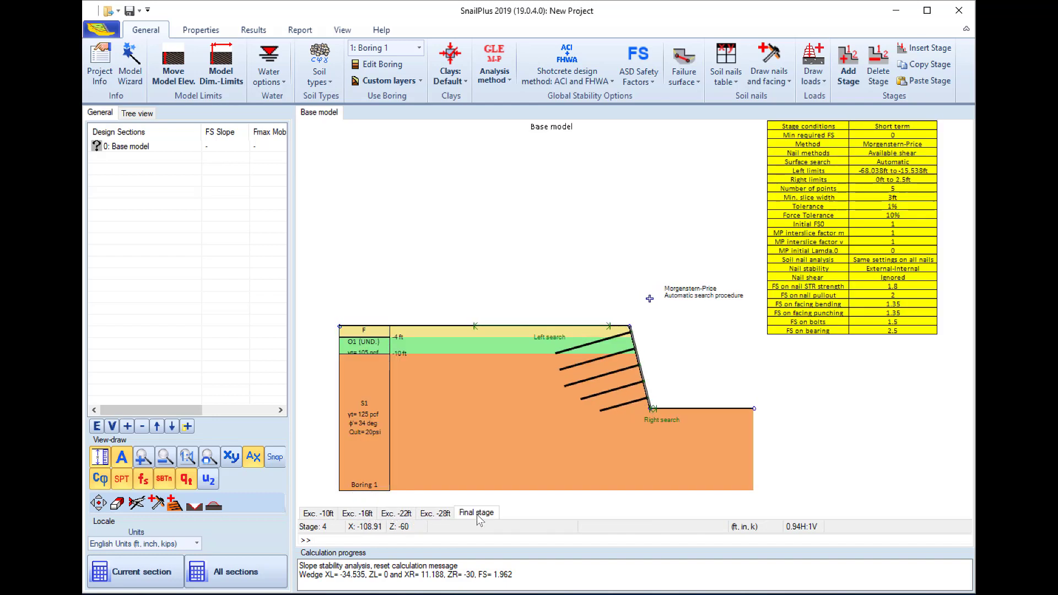
pyautogui.click(445, 514)
pyautogui.click(465, 514)
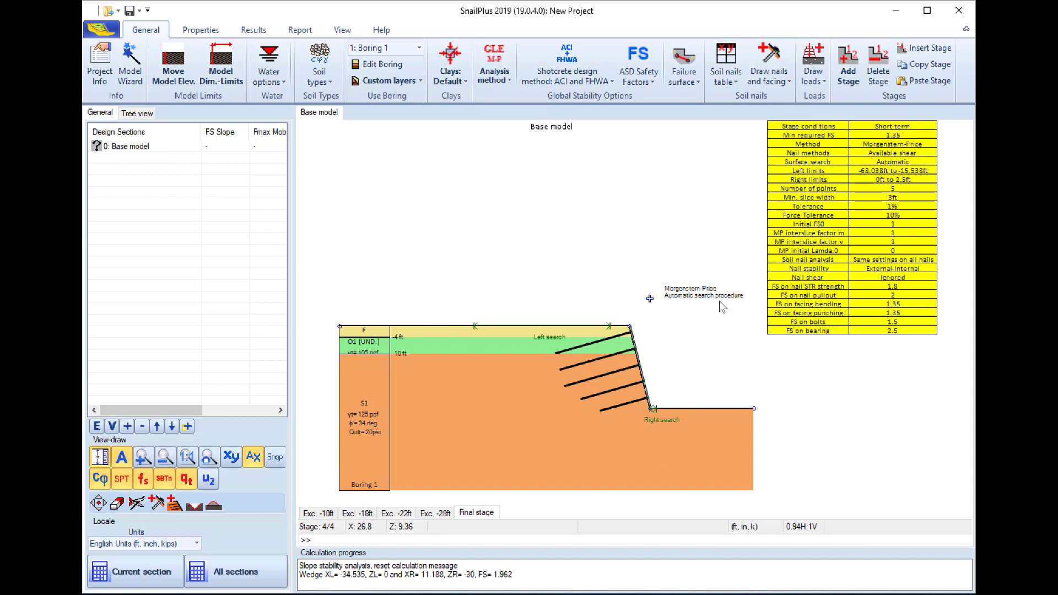
pyautogui.click(449, 516)
pyautogui.press('Left')
pyautogui.click(476, 514)
# Step: Set the automatic search's right horizontal limits to XRmin 0 ft and XRmax 15 ft
pyautogui.doubleClick(653, 408)
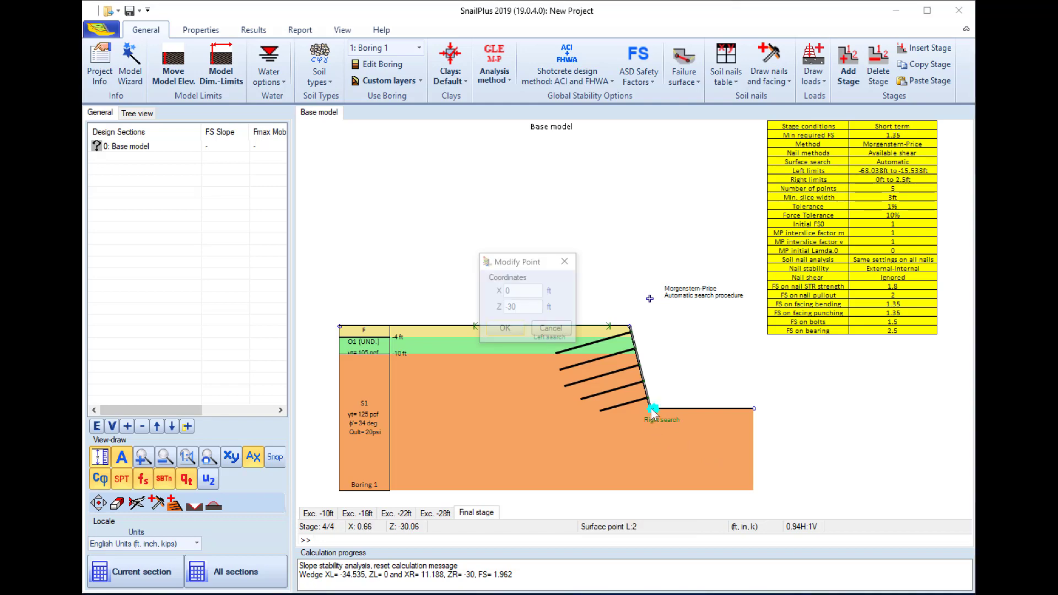
pyautogui.click(571, 329)
pyautogui.doubleClick(661, 420)
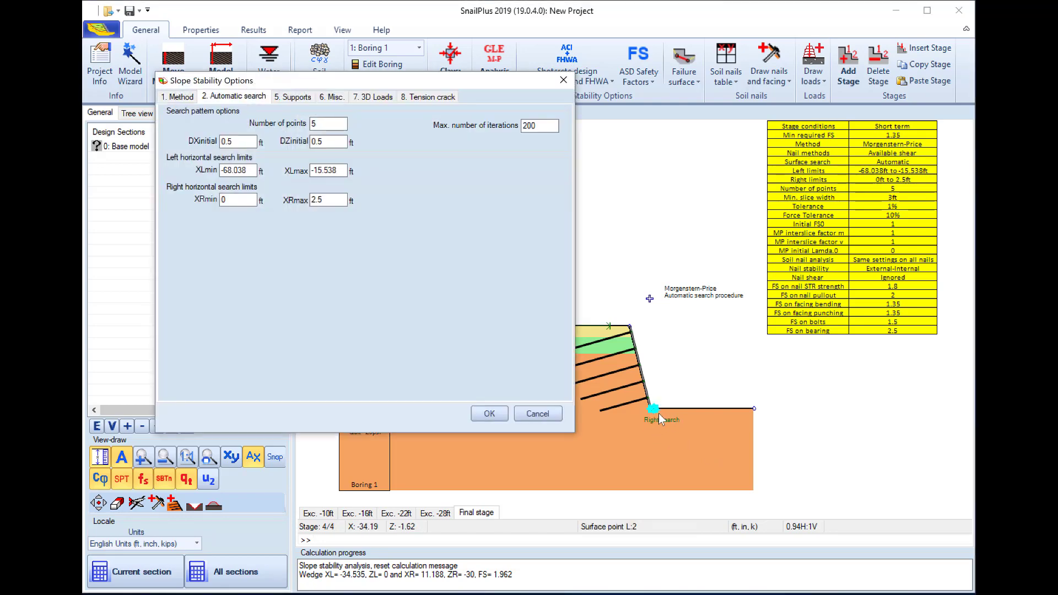
pyautogui.doubleClick(237, 200)
pyautogui.click(339, 200)
pyautogui.click(491, 420)
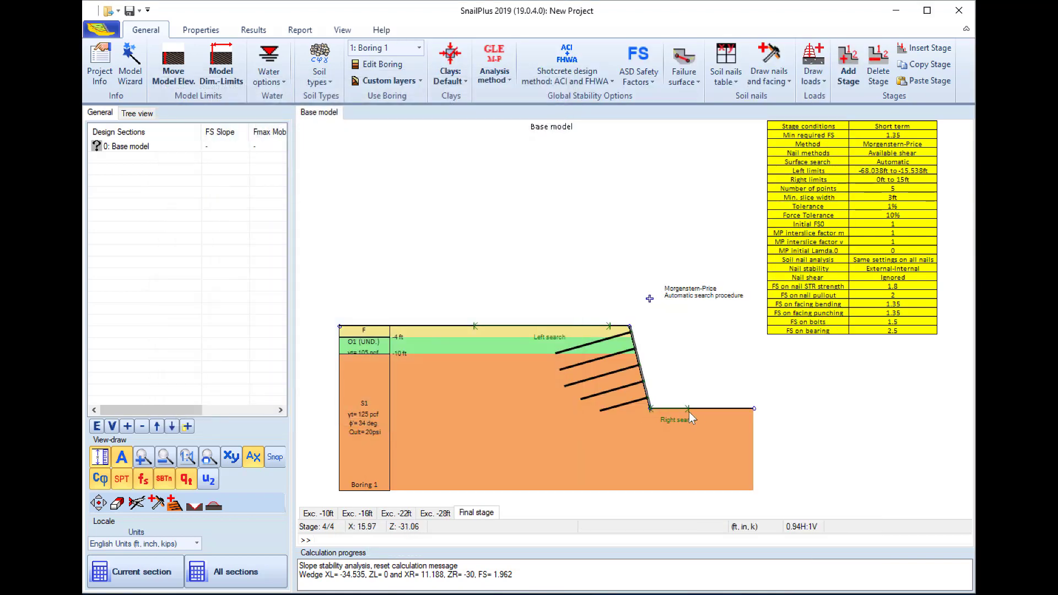
# Step: Add Stage 5 after the Final stage and set its failure surface to circular
pyautogui.rightClick(481, 518)
pyautogui.click(501, 523)
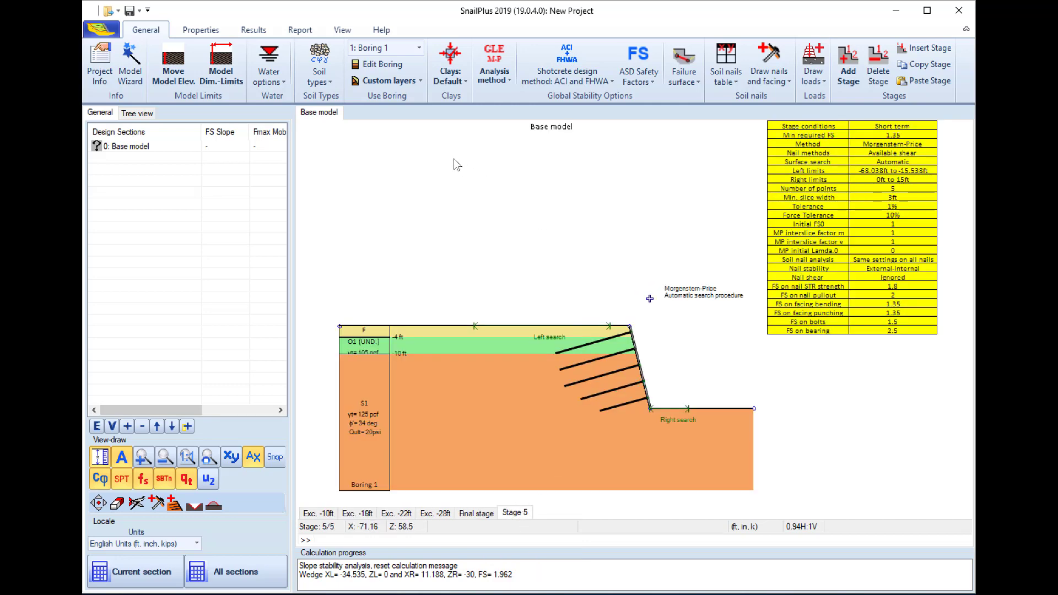
pyautogui.click(695, 93)
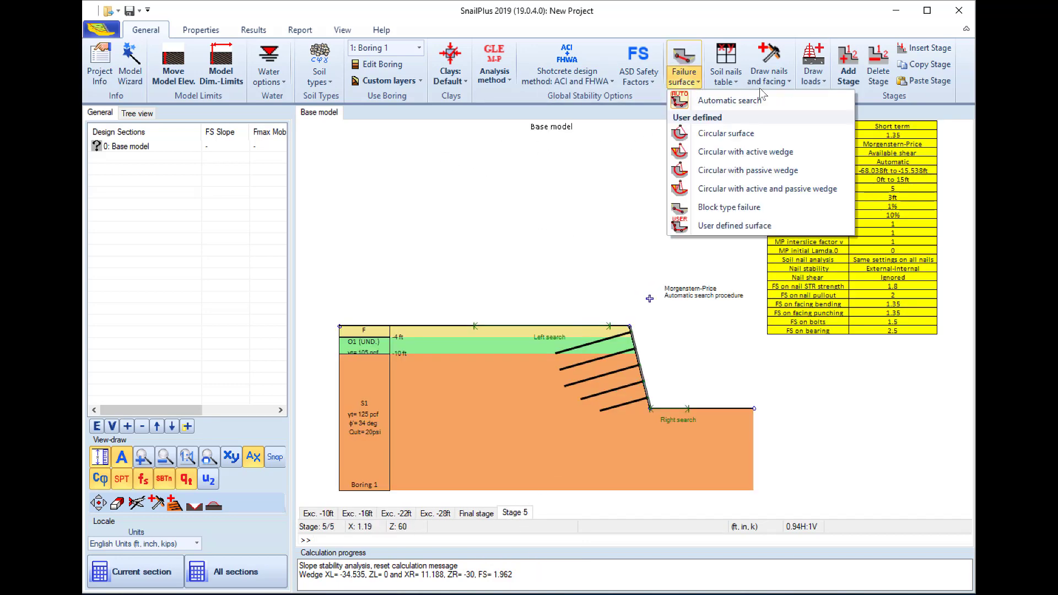
pyautogui.click(719, 137)
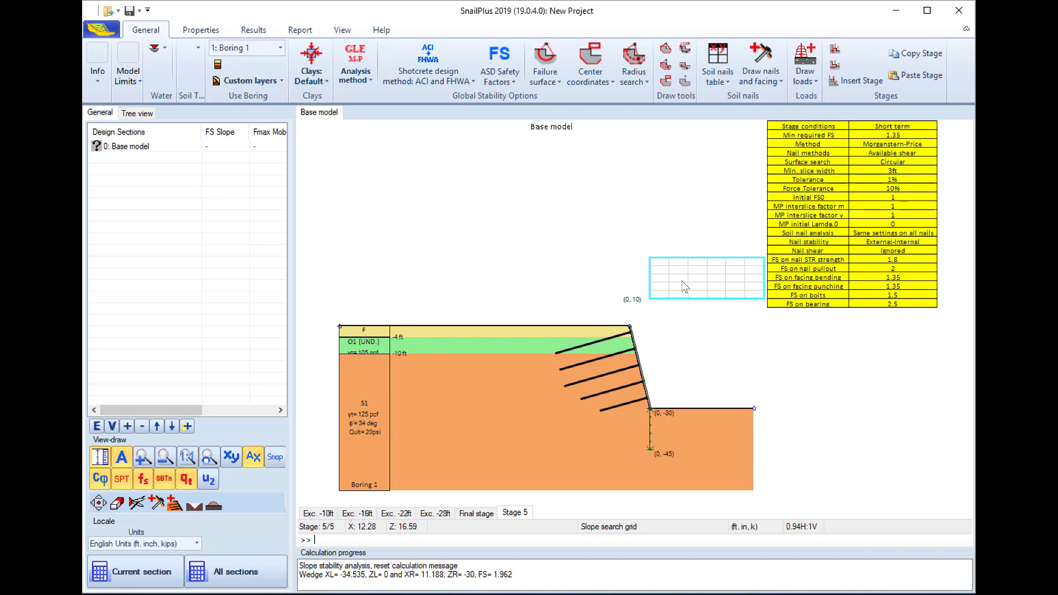
pyautogui.scroll(2, 658, 429)
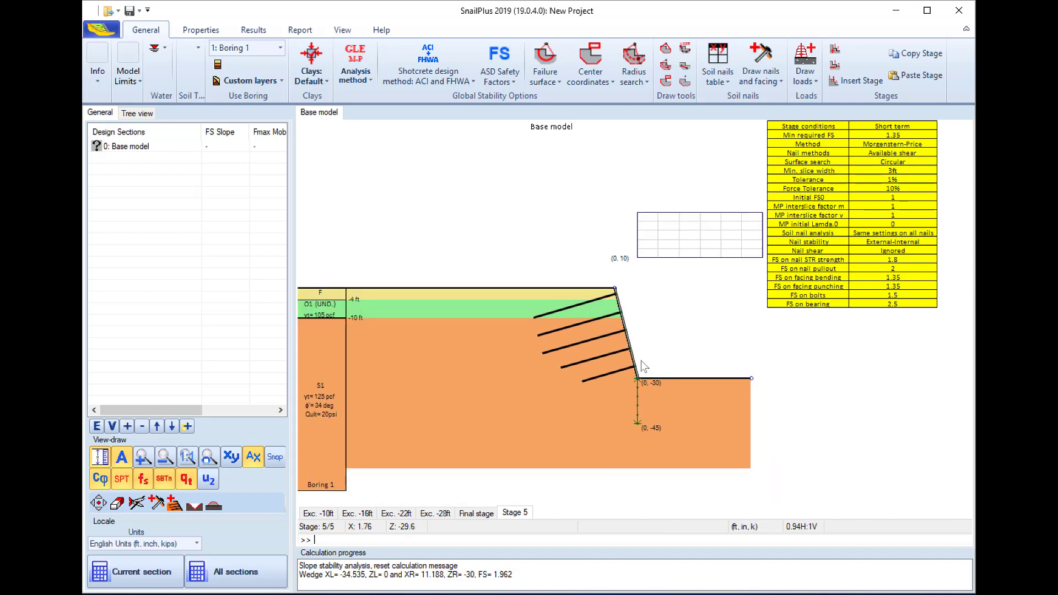
pyautogui.doubleClick(639, 408)
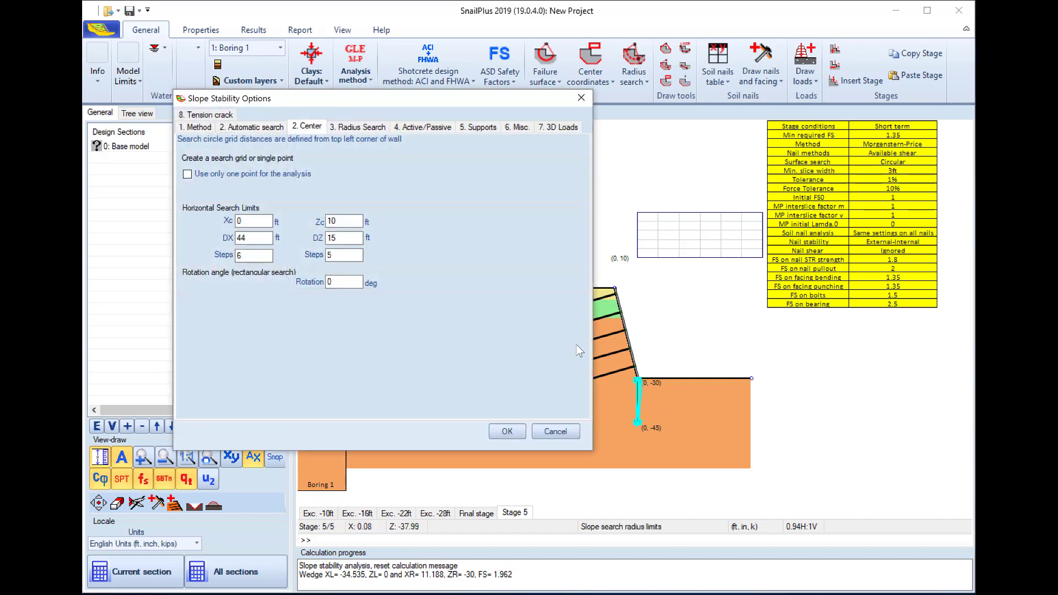
pyautogui.click(364, 127)
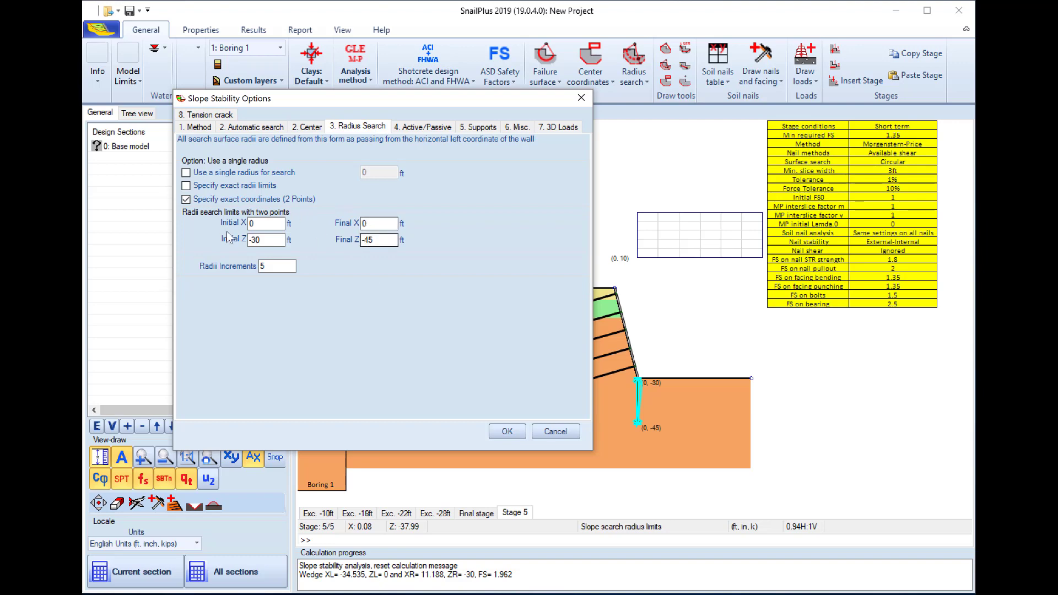
pyautogui.click(555, 432)
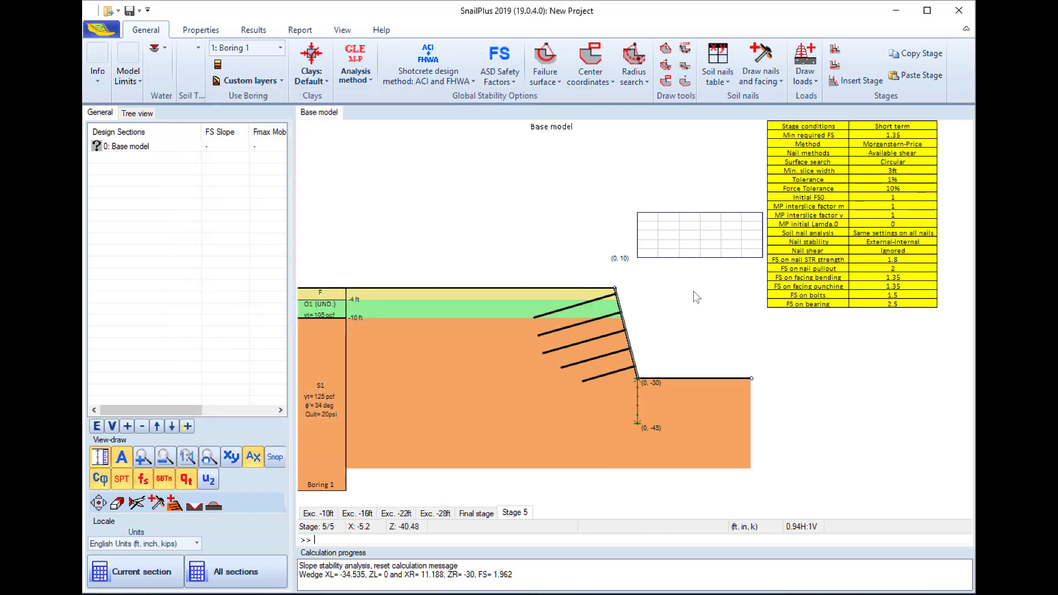
pyautogui.doubleClick(686, 247)
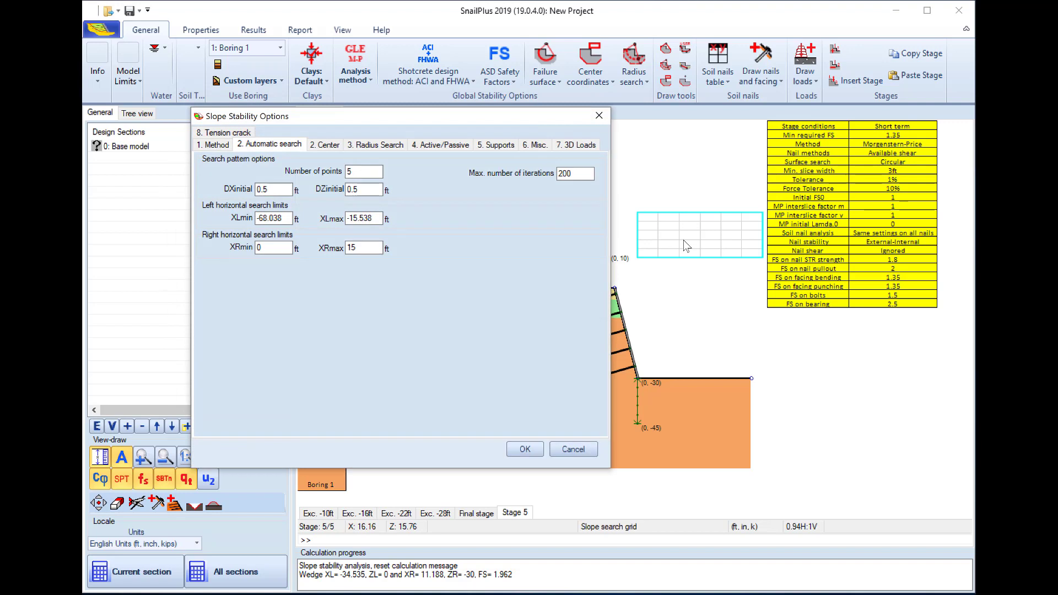
pyautogui.click(318, 145)
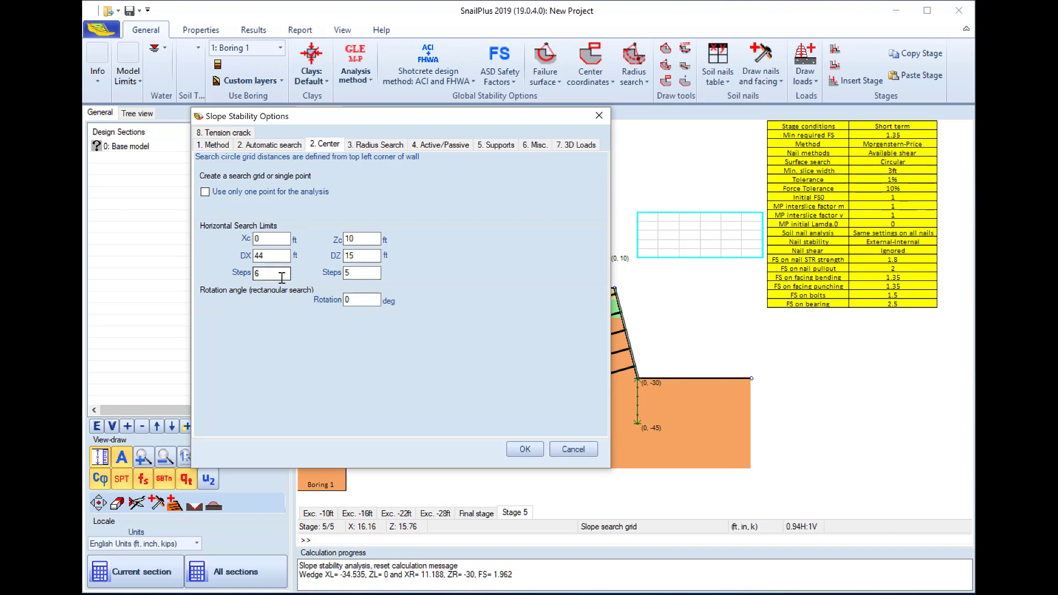
pyautogui.click(566, 449)
# Step: Draw a new centre search grid from corner (-6.88, 22.34) to about x 37.2
pyautogui.click(666, 81)
pyautogui.click(617, 221)
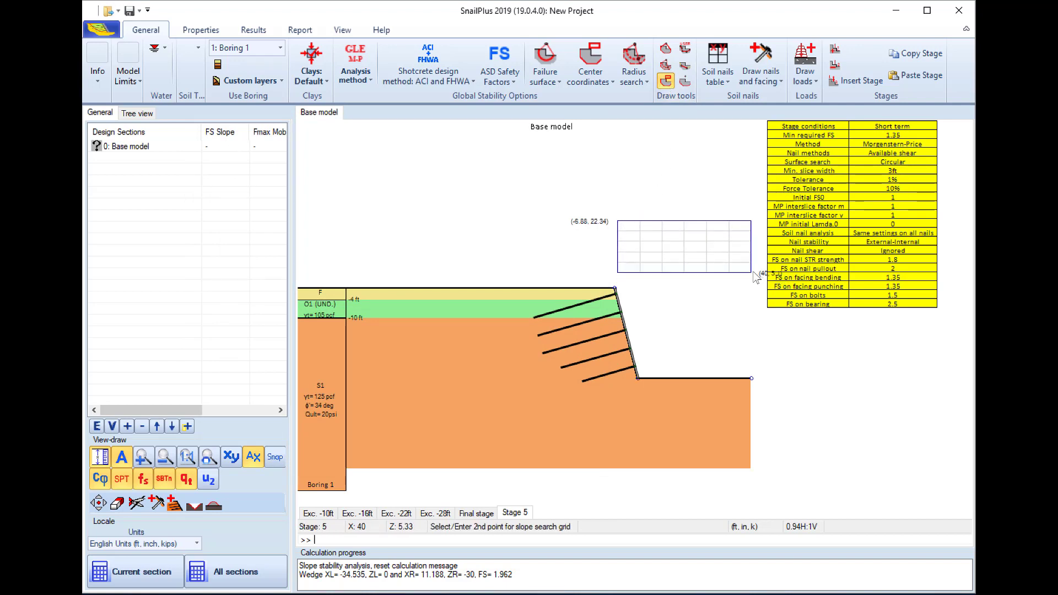
pyautogui.click(744, 269)
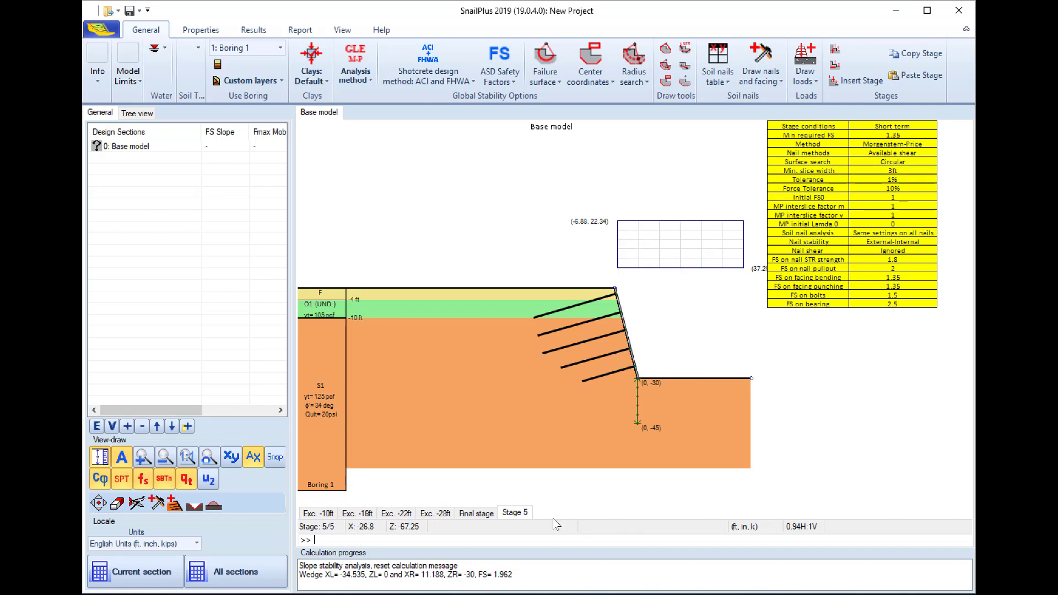
# Step: Add Stage 6 after Stage 5 and make it the active stage
pyautogui.rightClick(518, 515)
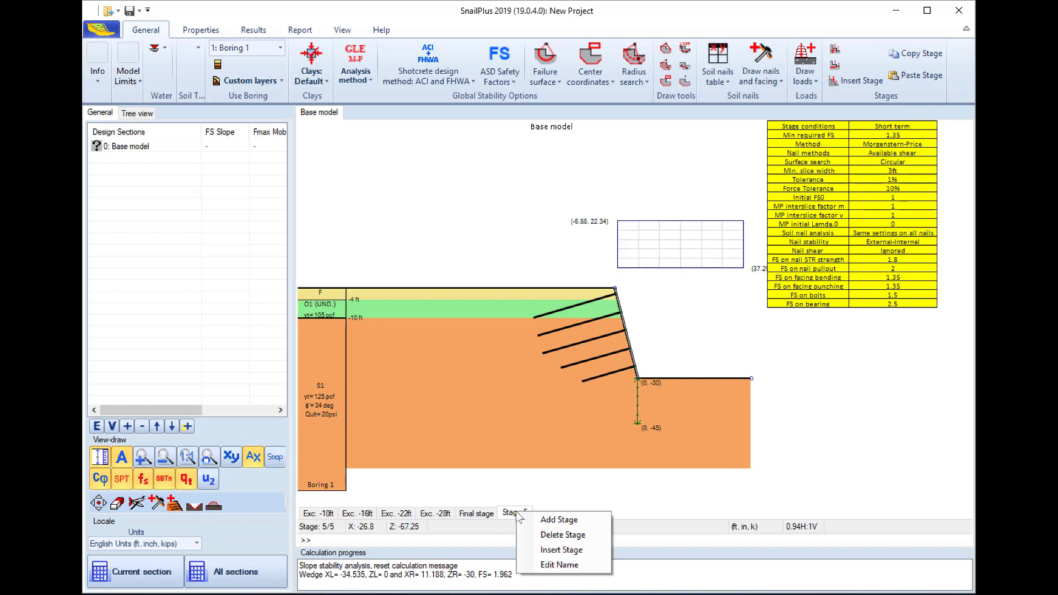
pyautogui.click(545, 518)
pyautogui.click(557, 517)
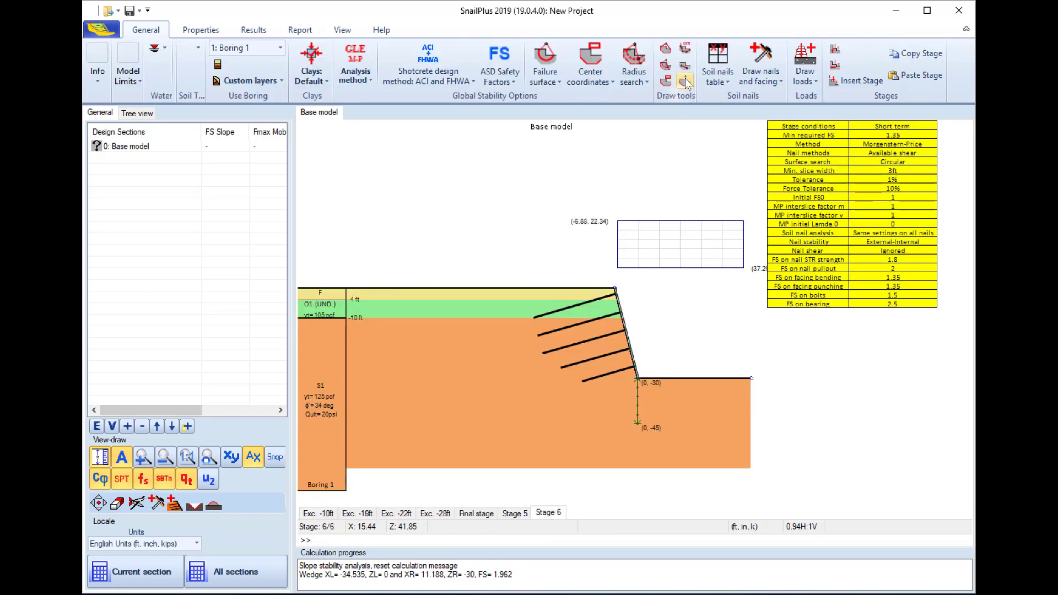
# Step: Place a single circle search centre at Xc 12.08, Zc 12.82 and confirm it
pyautogui.click(686, 82)
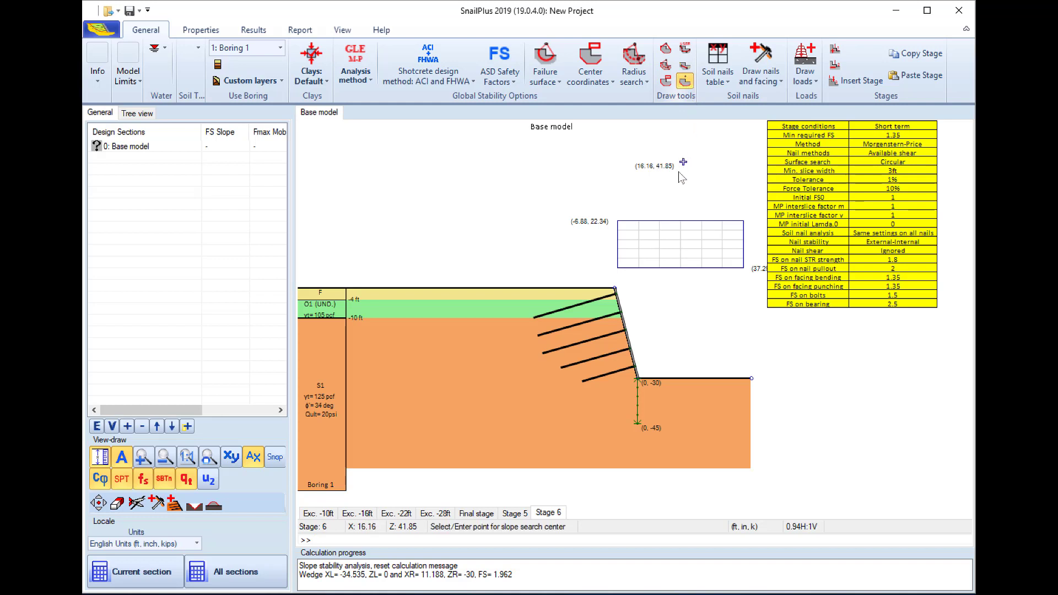
pyautogui.click(672, 252)
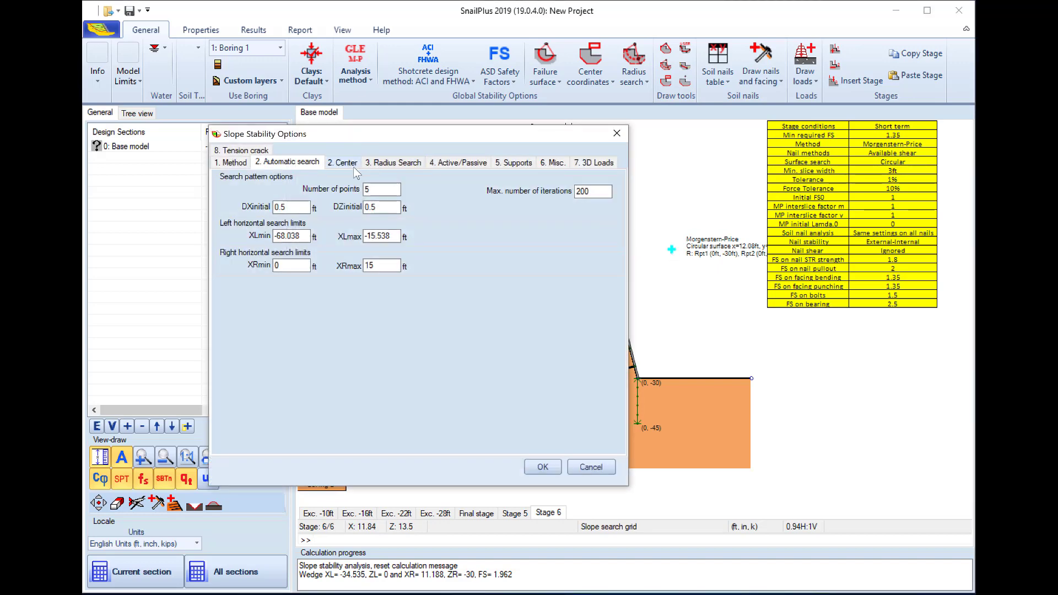
pyautogui.click(348, 162)
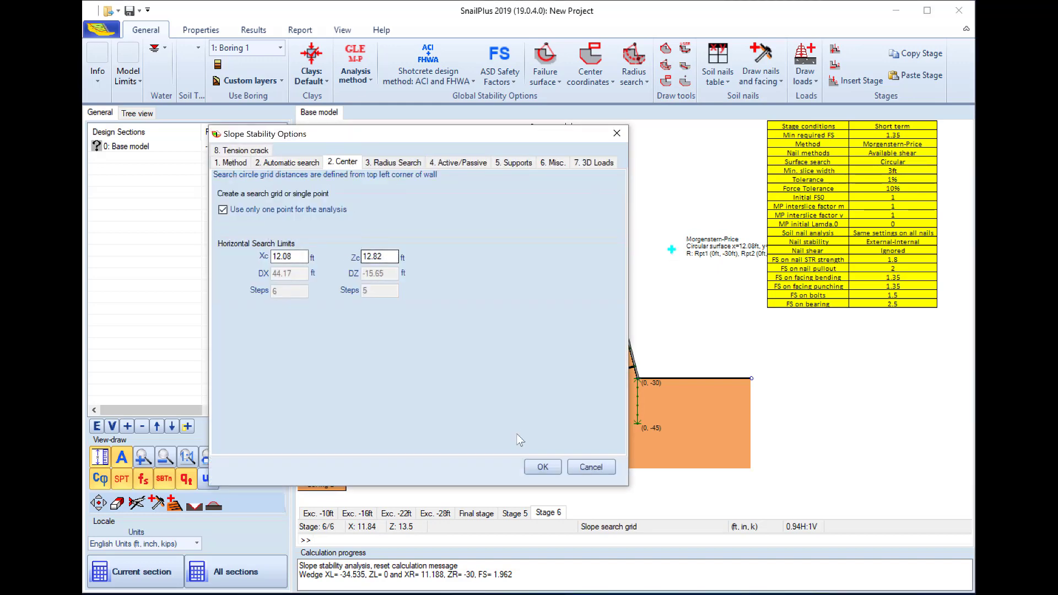
pyautogui.click(543, 468)
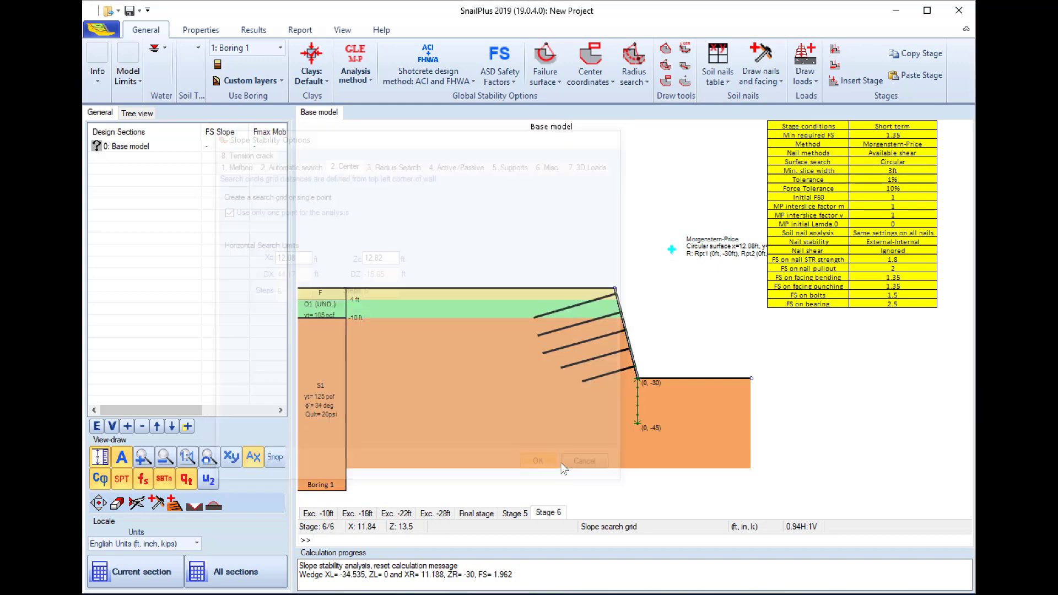
pyautogui.rightClick(556, 513)
# Step: Add Stage 7 using a block failure surface with 30° active and 60° passive wedges
pyautogui.click(589, 521)
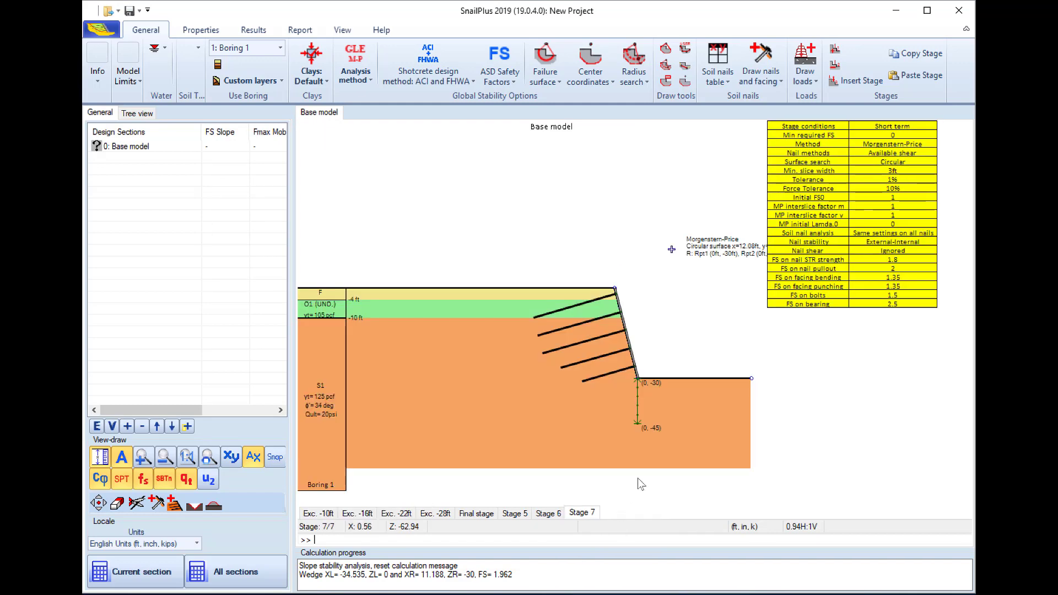
pyautogui.click(642, 82)
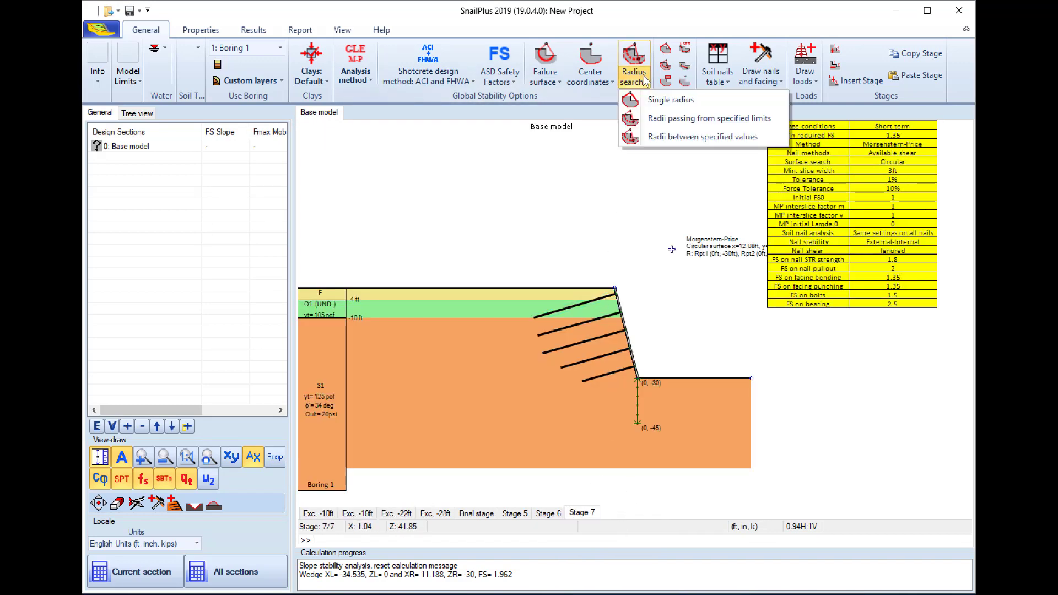
pyautogui.click(545, 82)
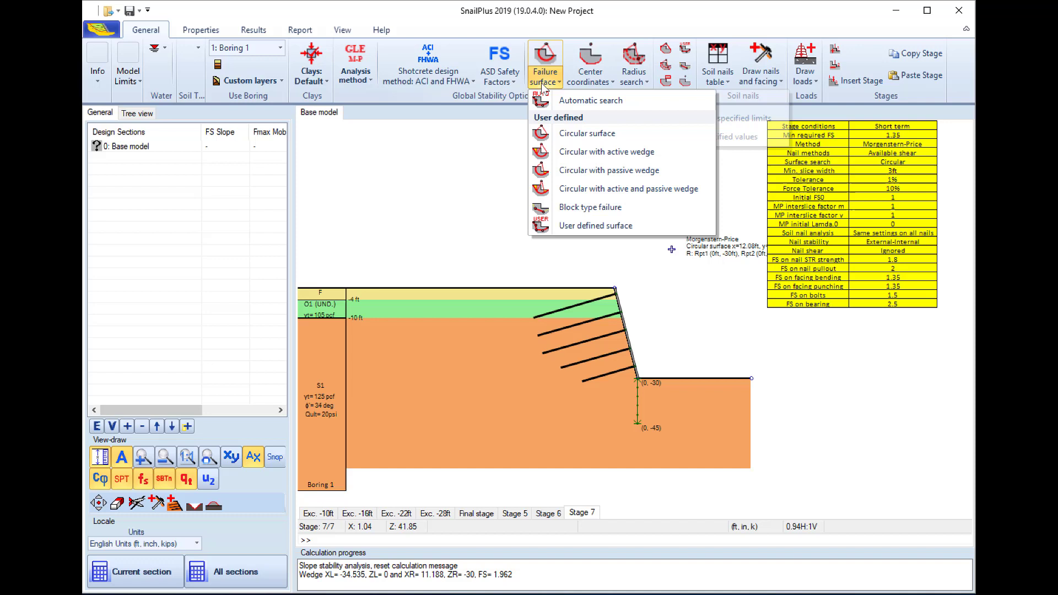
pyautogui.click(590, 208)
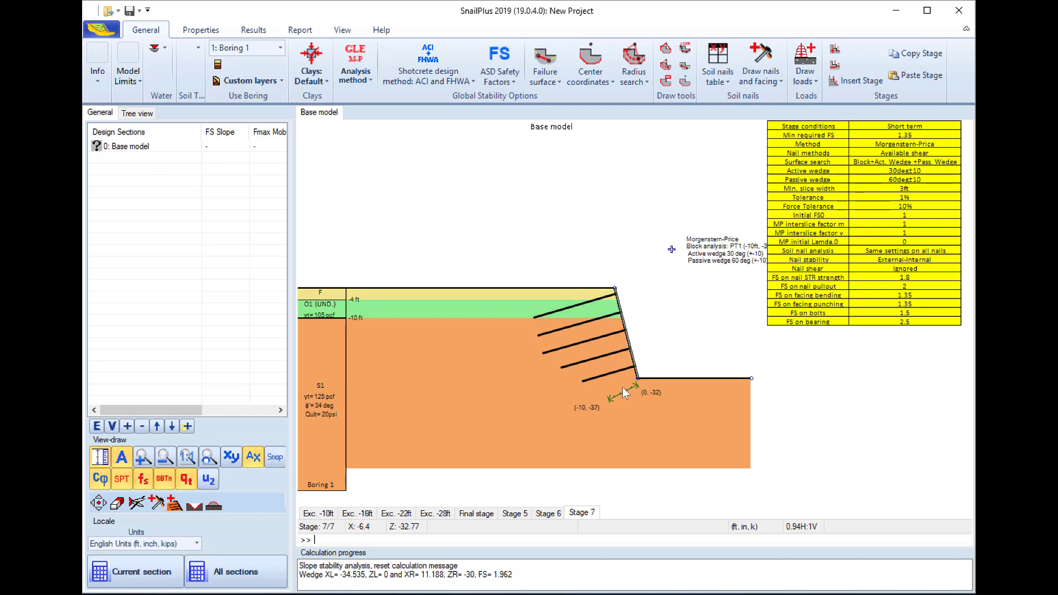
# Step: Add Stage 8 after Stage 7 and set its failure surface to user defined
pyautogui.rightClick(589, 515)
pyautogui.click(628, 516)
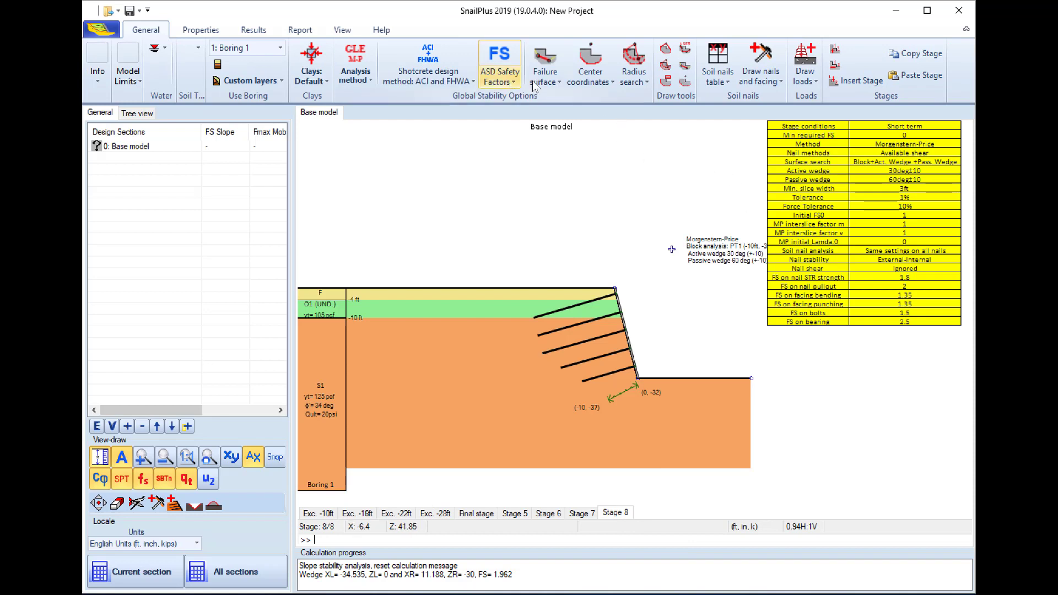
pyautogui.click(545, 72)
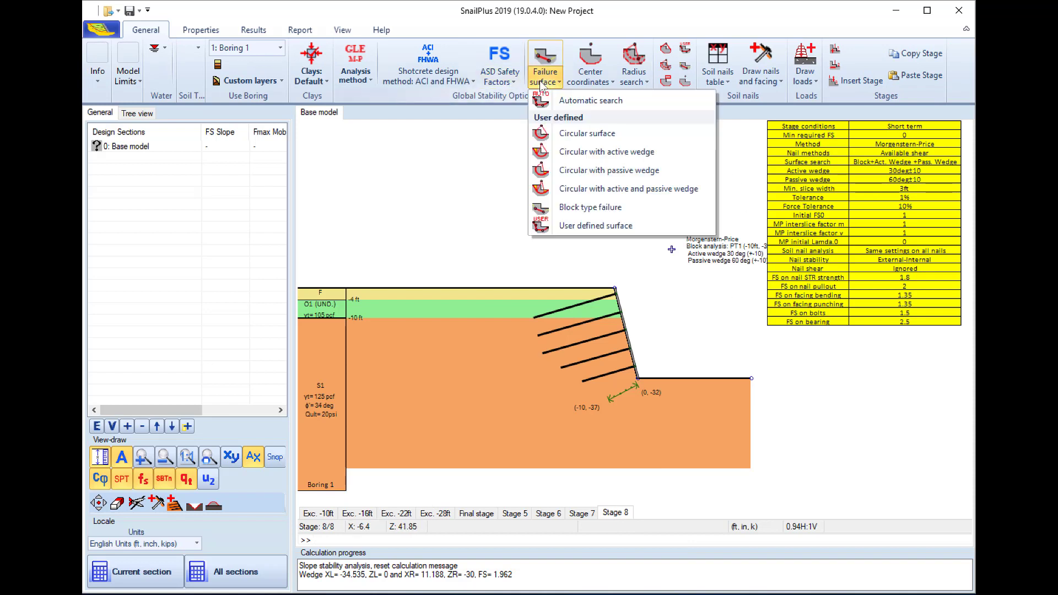
pyautogui.click(594, 224)
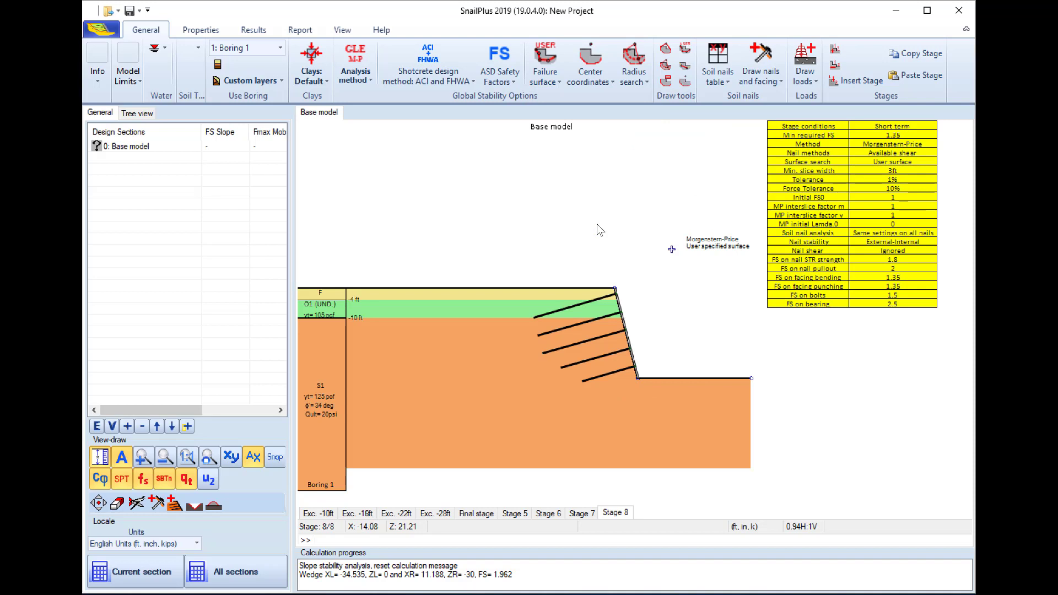
# Step: Trace the custom failure surface from the crest (-35.2, -0.11) to past the toe (14.48, -30.05)
pyautogui.click(686, 50)
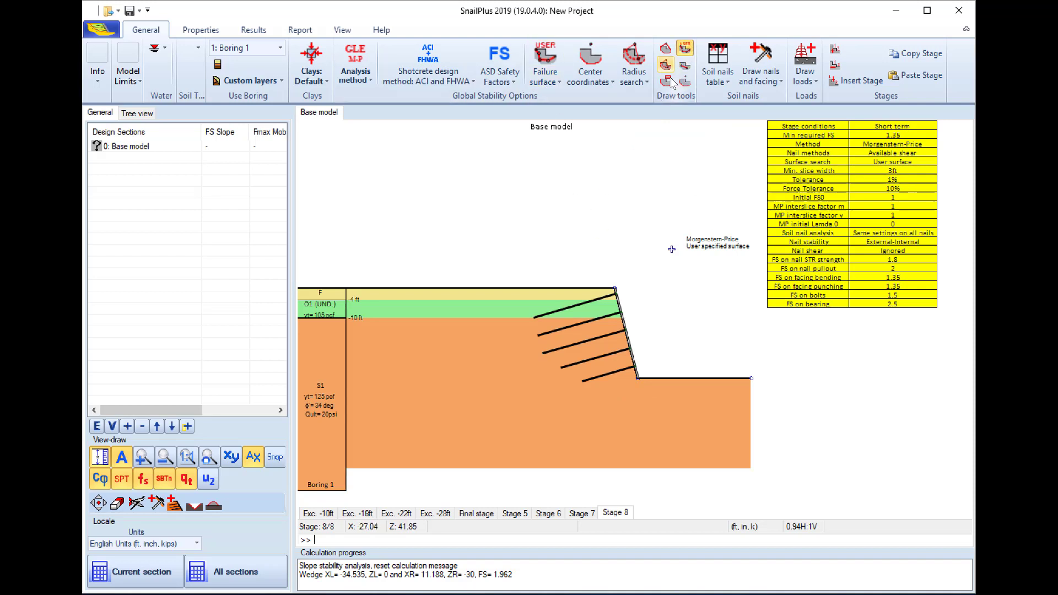
pyautogui.click(537, 288)
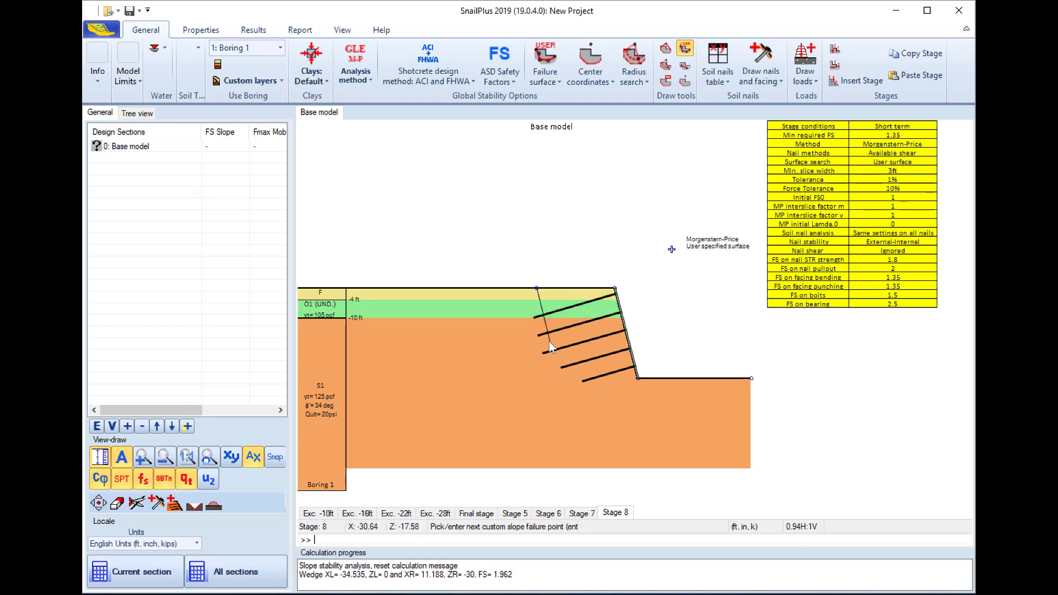
pyautogui.click(577, 375)
pyautogui.click(624, 396)
pyautogui.click(678, 378)
pyautogui.press('Return')
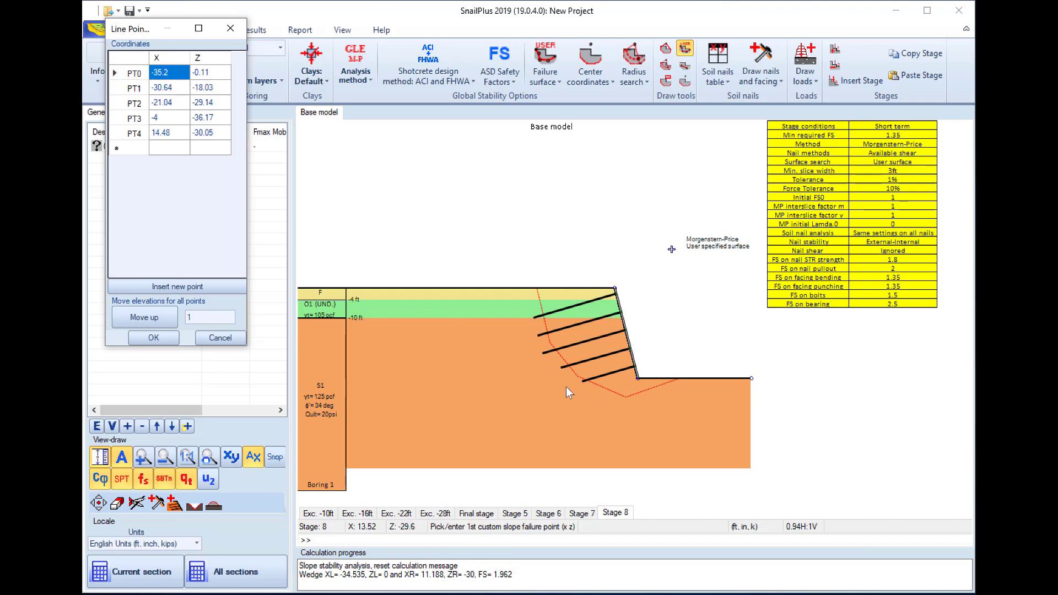
pyautogui.click(154, 337)
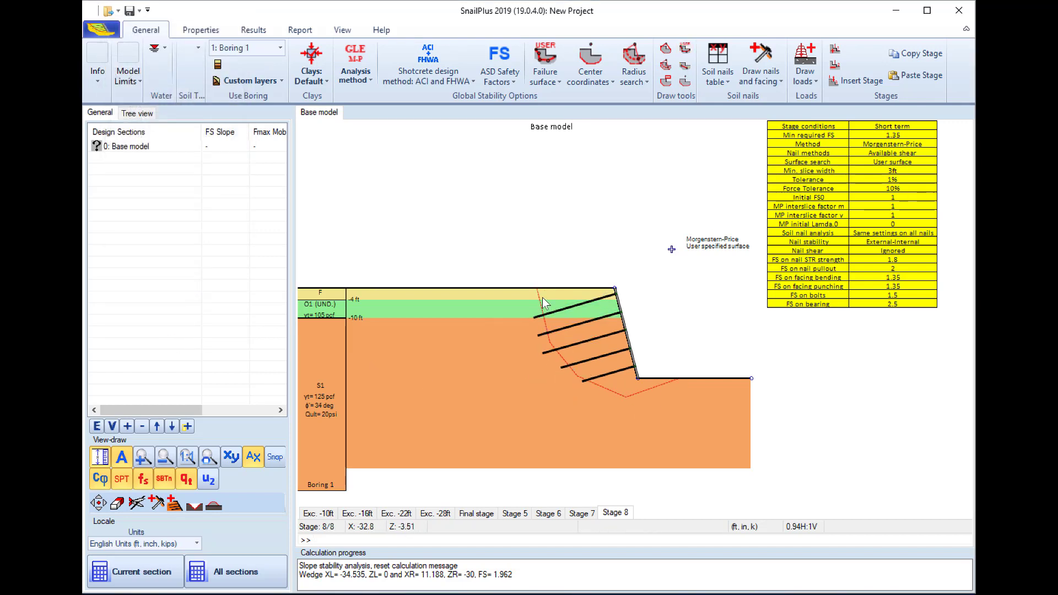
# Step: Run the current-section analysis to get the summary with FS slope 1.038
pyautogui.click(366, 85)
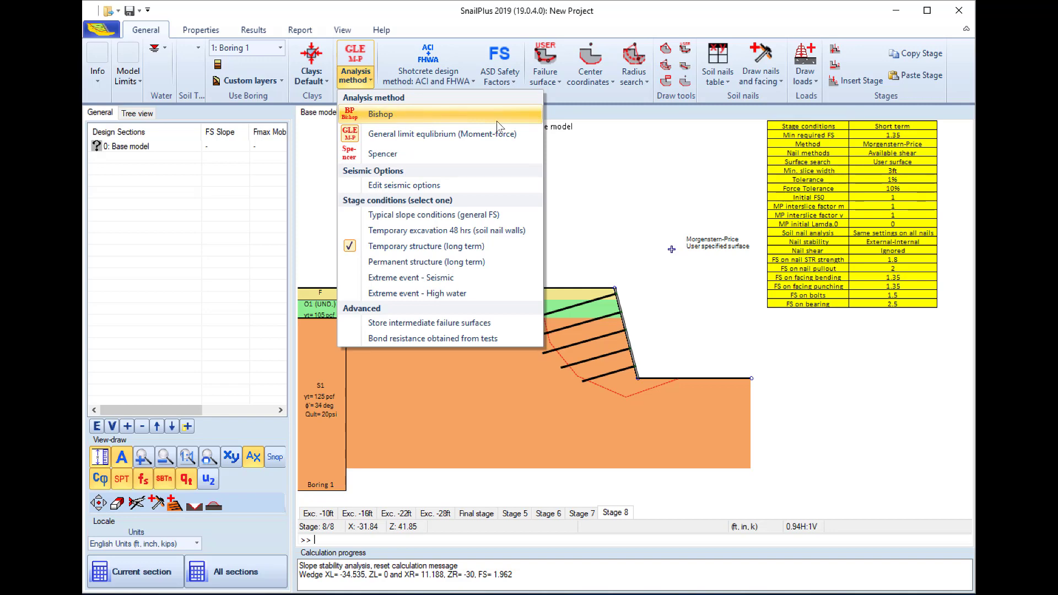
pyautogui.click(638, 224)
pyautogui.click(142, 571)
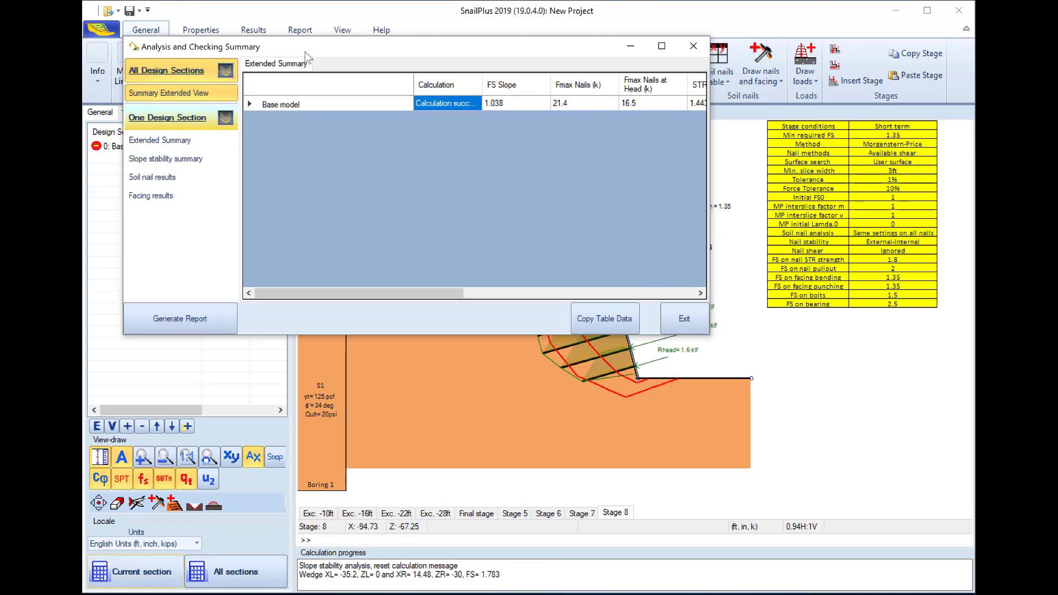
# Step: Check FS Slope 1.038, Fmax Nails 21.4 and Fmax Nails at Head 16.5, then close the summary
pyautogui.moveTo(320, 48); pyautogui.dragTo(428, 109)
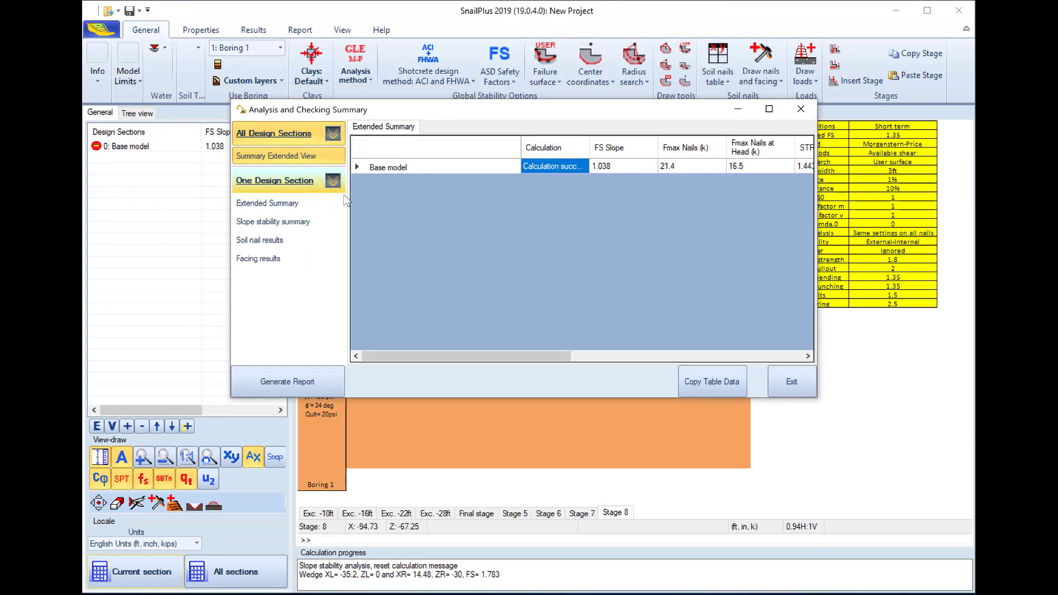
pyautogui.moveTo(506, 352)
pyautogui.mouseDown()
pyautogui.moveTo(522, 356)
pyautogui.moveTo(497, 359)
pyautogui.mouseUp()
pyautogui.click(624, 170)
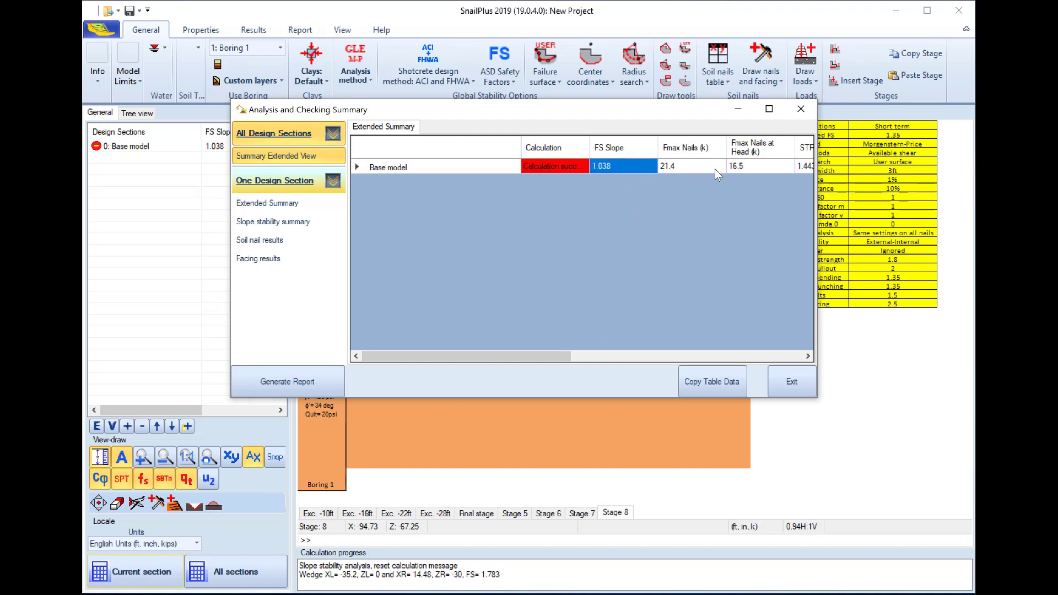
pyautogui.click(694, 169)
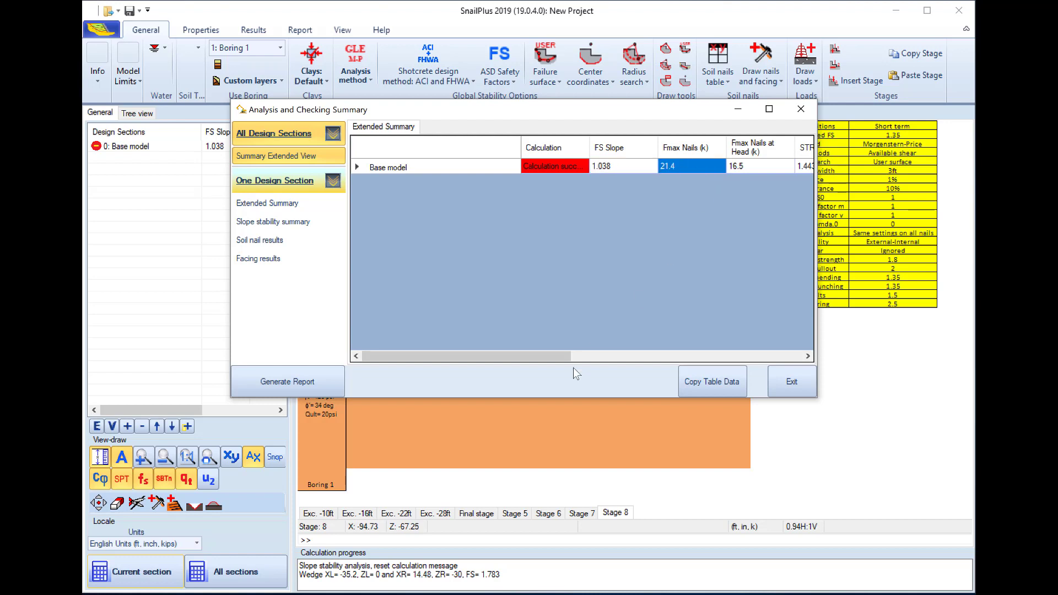
pyautogui.moveTo(526, 356); pyautogui.dragTo(766, 327)
pyautogui.click(638, 168)
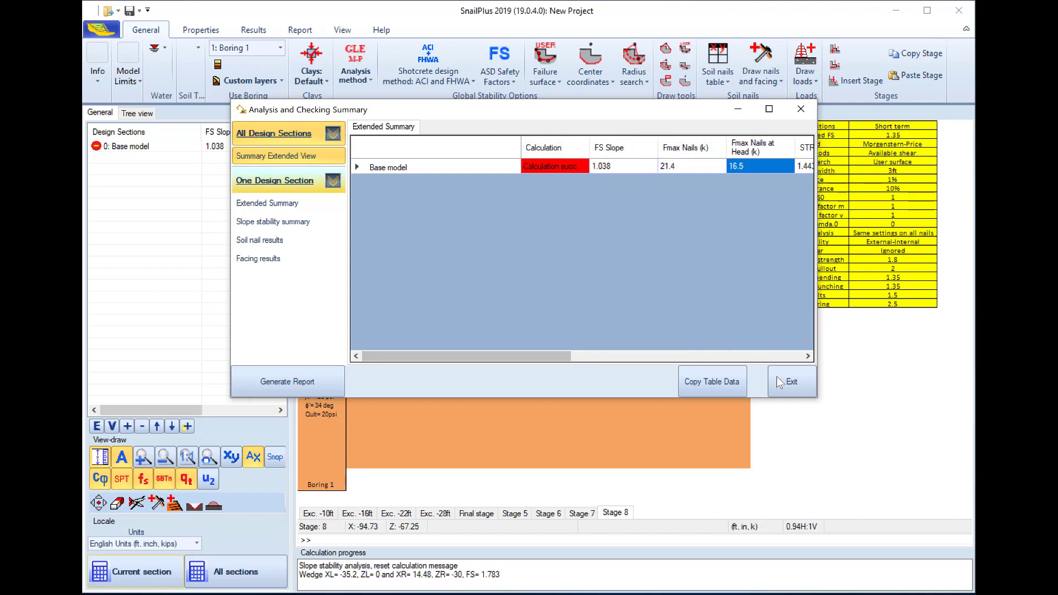
pyautogui.click(789, 382)
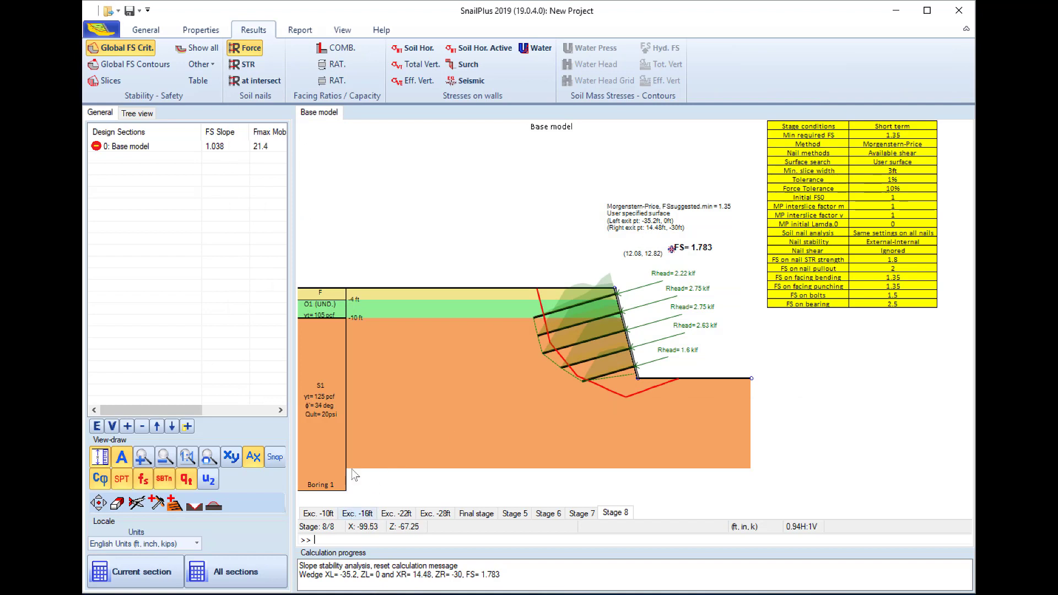
# Step: Review results for Exc. -10ft to -28ft, Final stage (FS 1.321) and Stage 5 circular (FS 1.355)
pyautogui.click(330, 515)
pyautogui.click(359, 514)
pyautogui.click(396, 513)
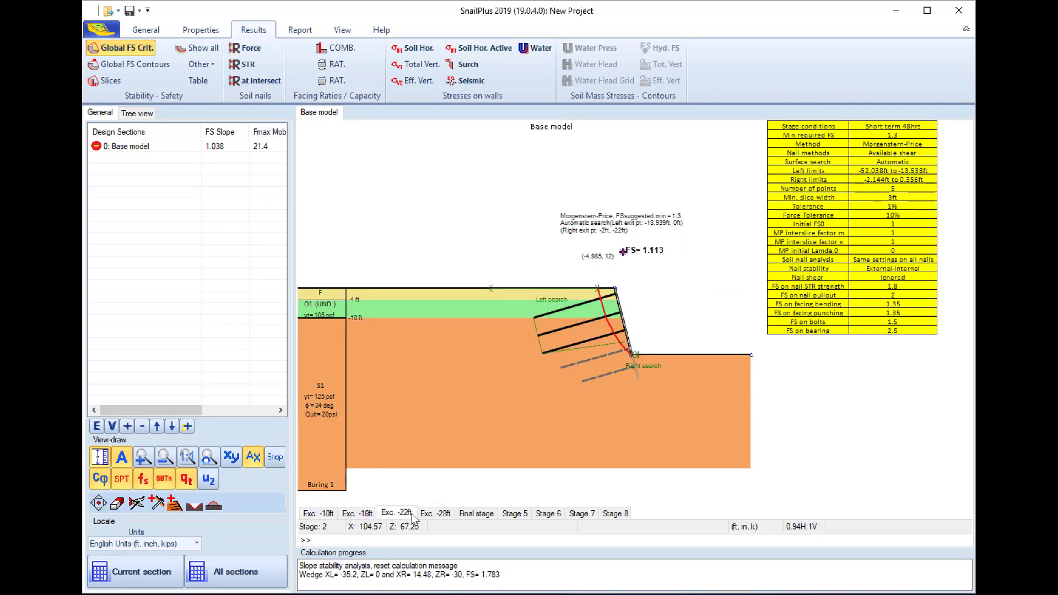
pyautogui.click(439, 513)
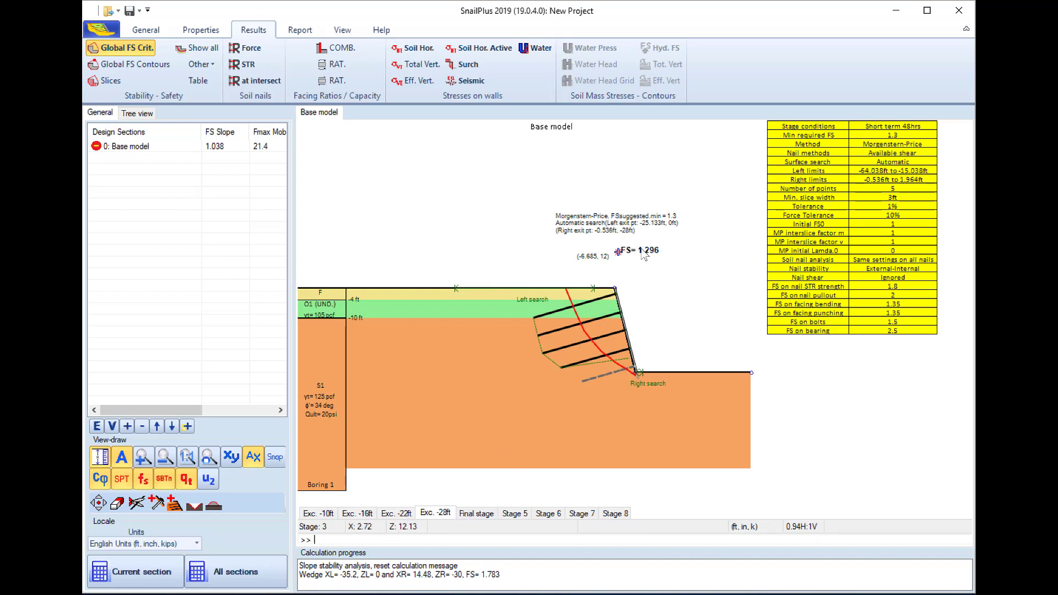
pyautogui.click(475, 515)
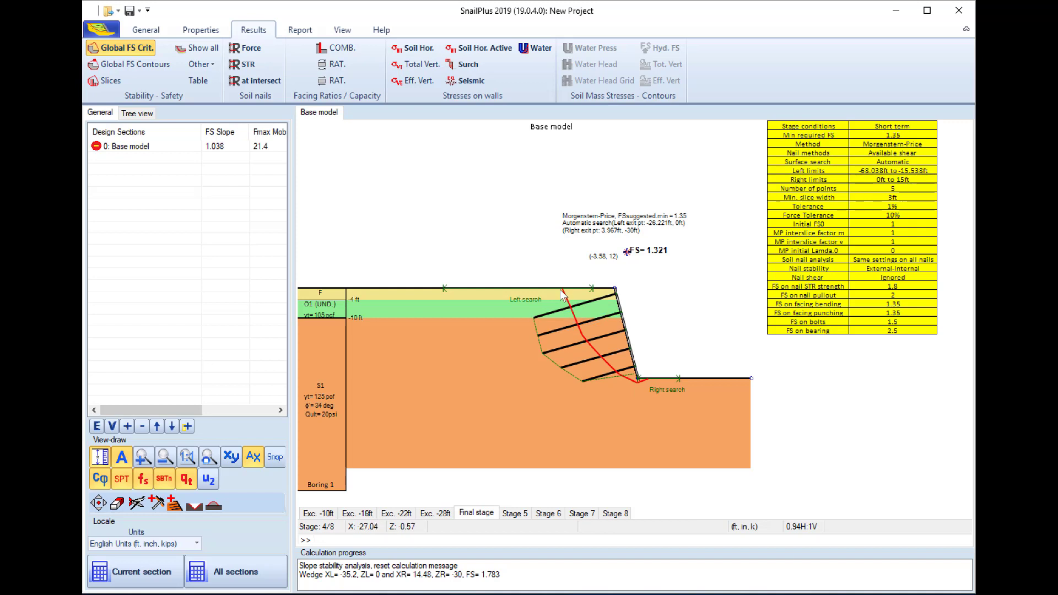
pyautogui.click(514, 514)
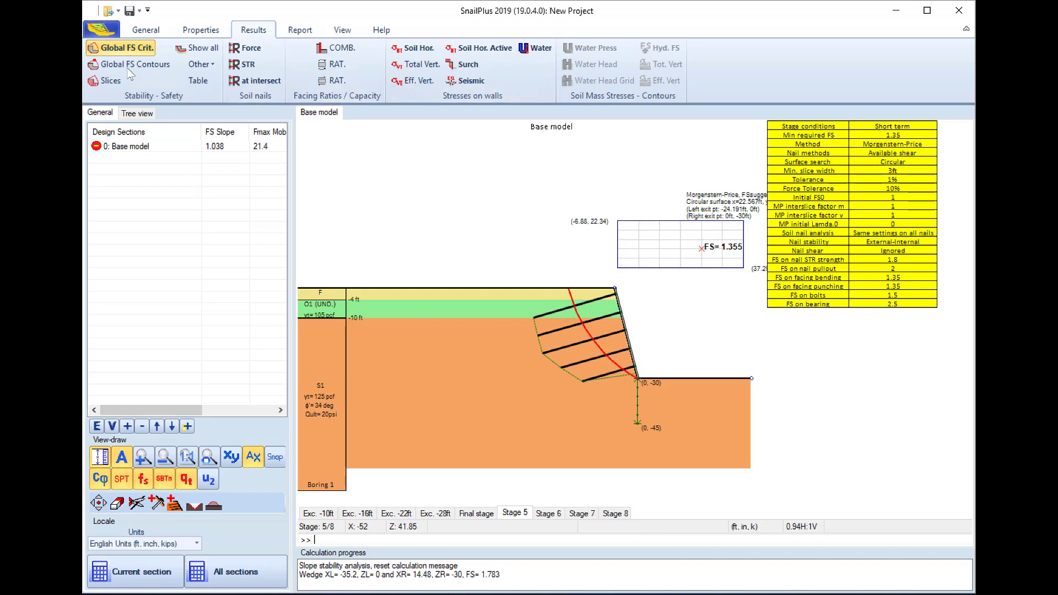
pyautogui.click(149, 66)
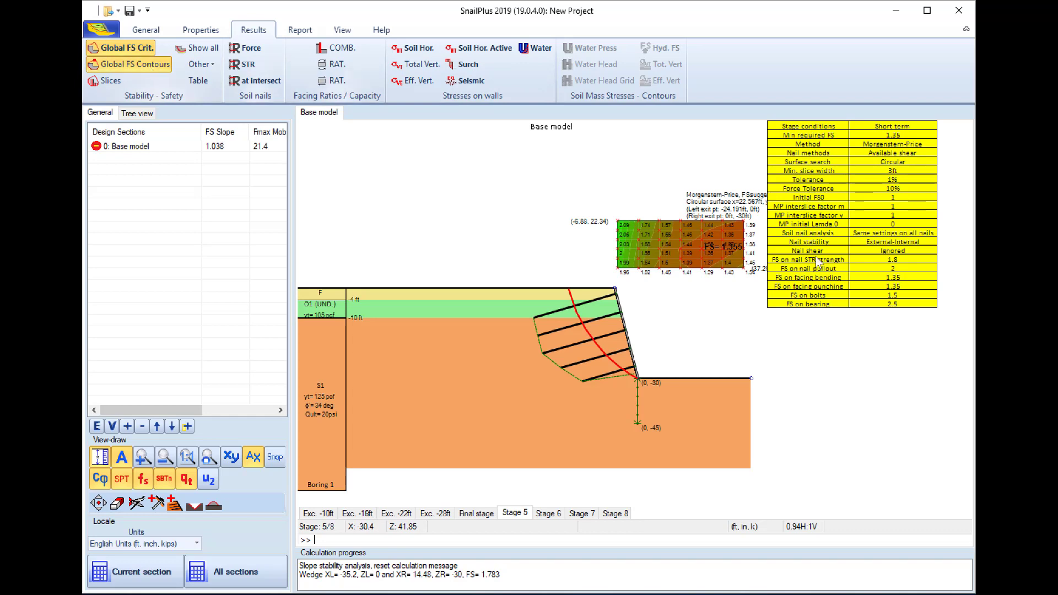
pyautogui.scroll(2, 556, 284)
pyautogui.scroll(4, 556, 284)
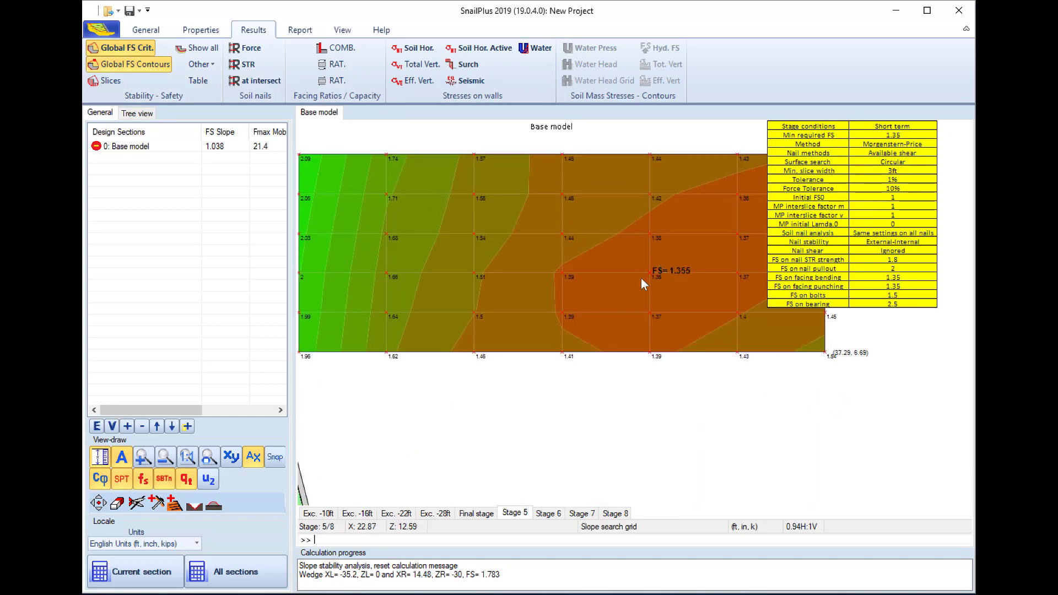
pyautogui.scroll(-3, 498, 217)
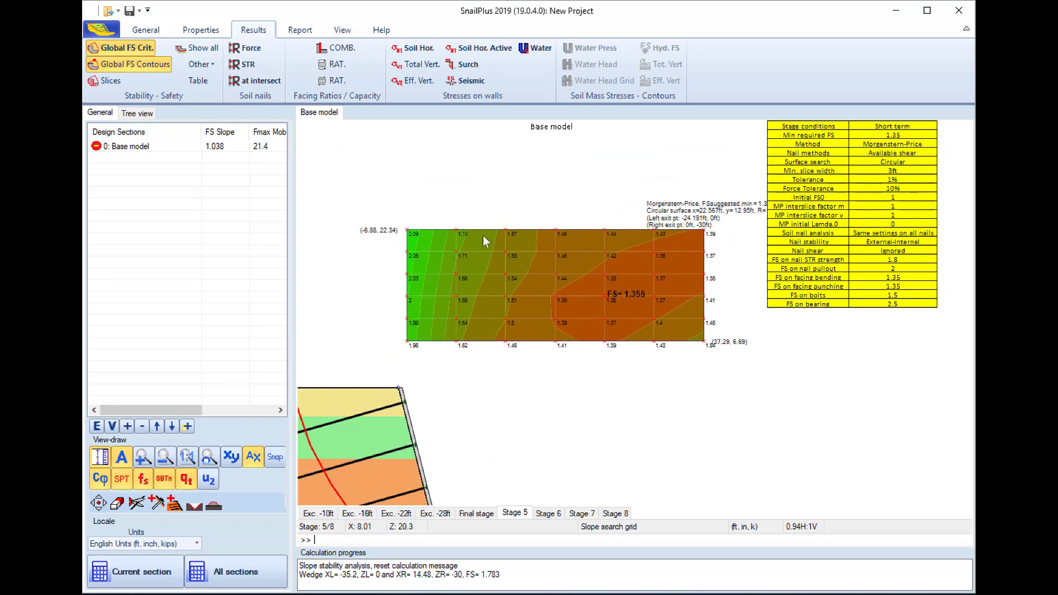
pyautogui.scroll(-3, 627, 250)
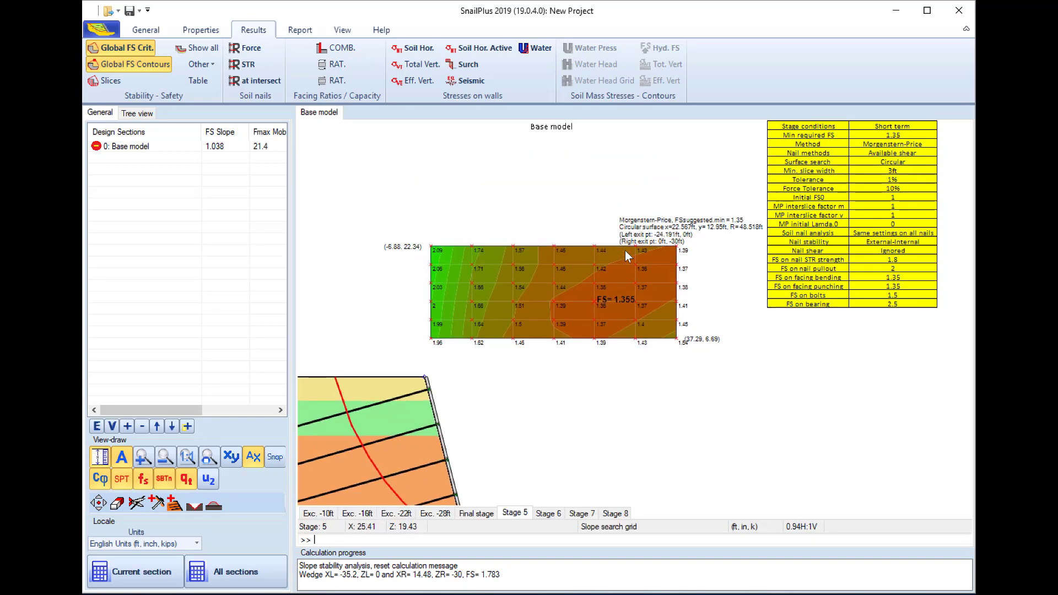
pyautogui.click(136, 65)
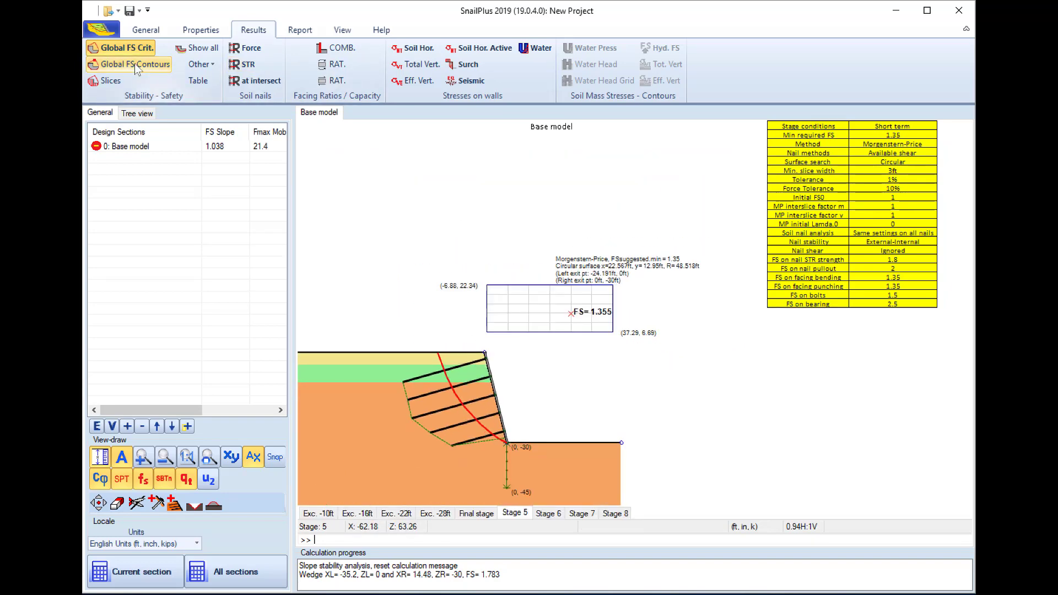
# Step: Review Stage 6 (FS 1.458), Stage 7 block (FS 1.917) and Stage 8 user-defined (FS 1.783) results
pyautogui.click(549, 513)
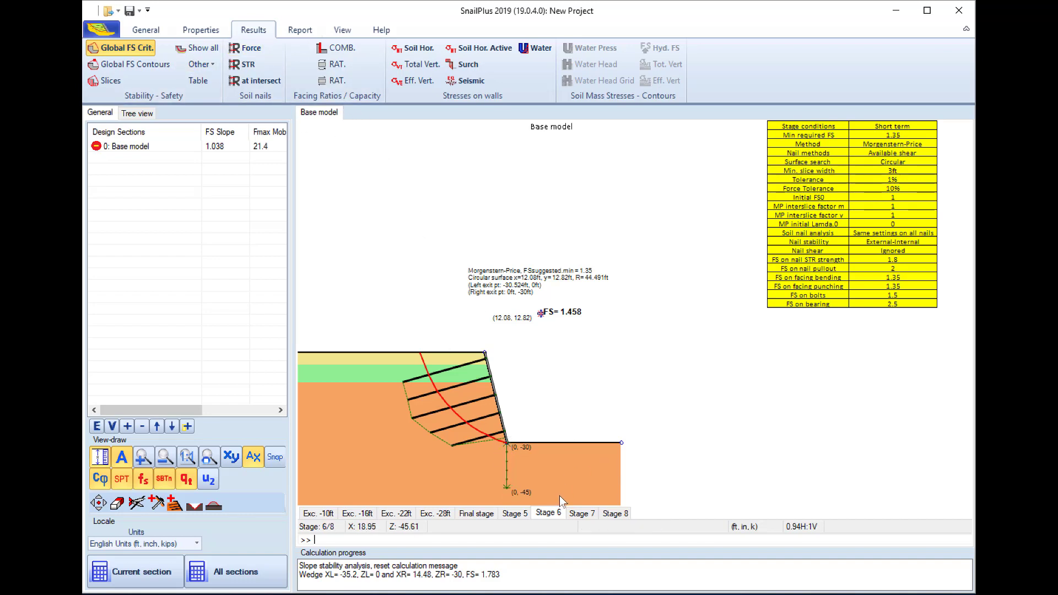
pyautogui.click(579, 515)
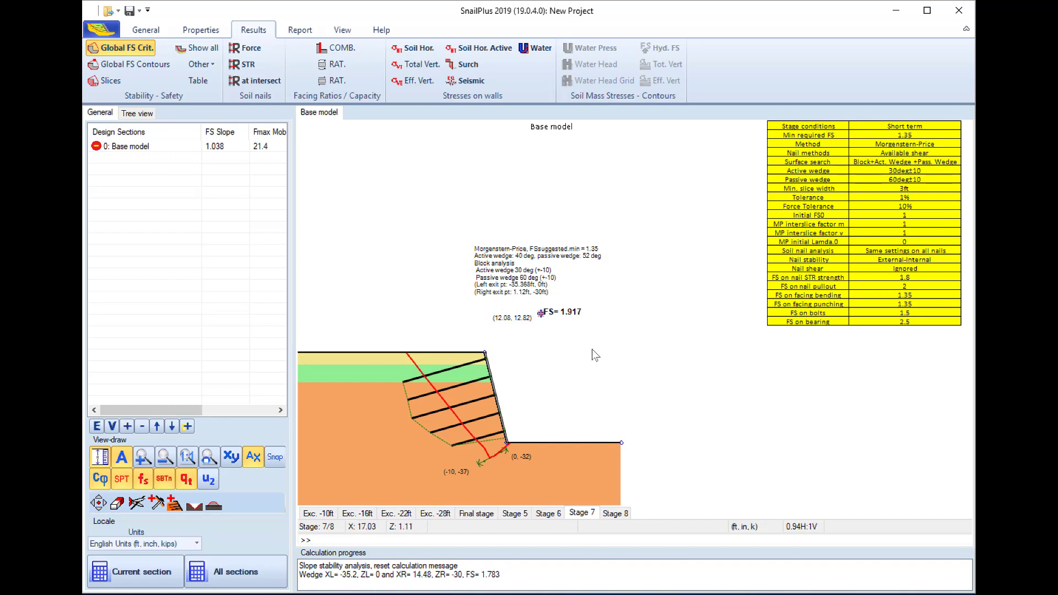
pyautogui.click(625, 516)
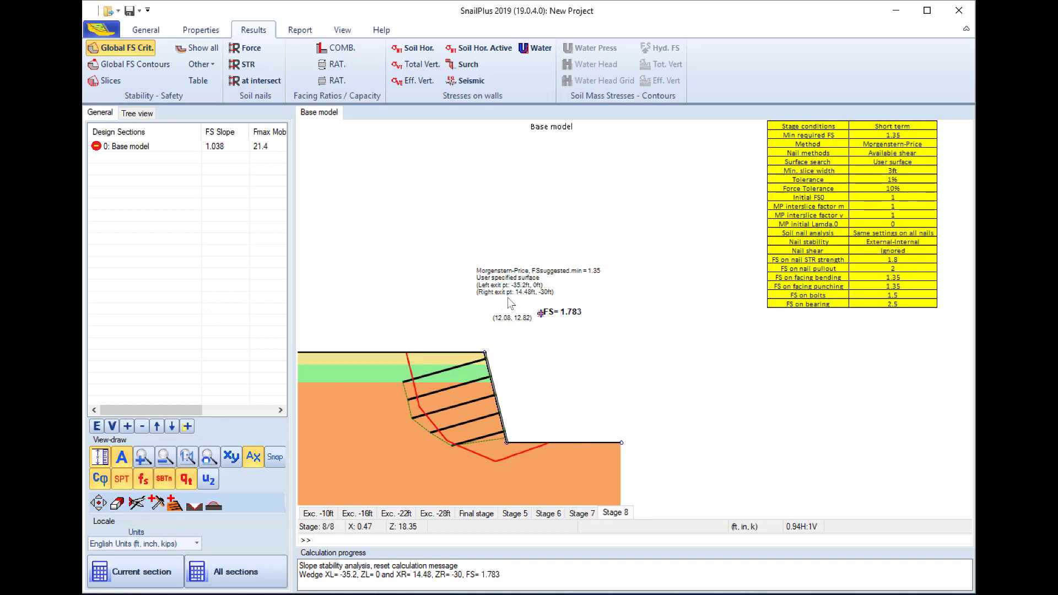